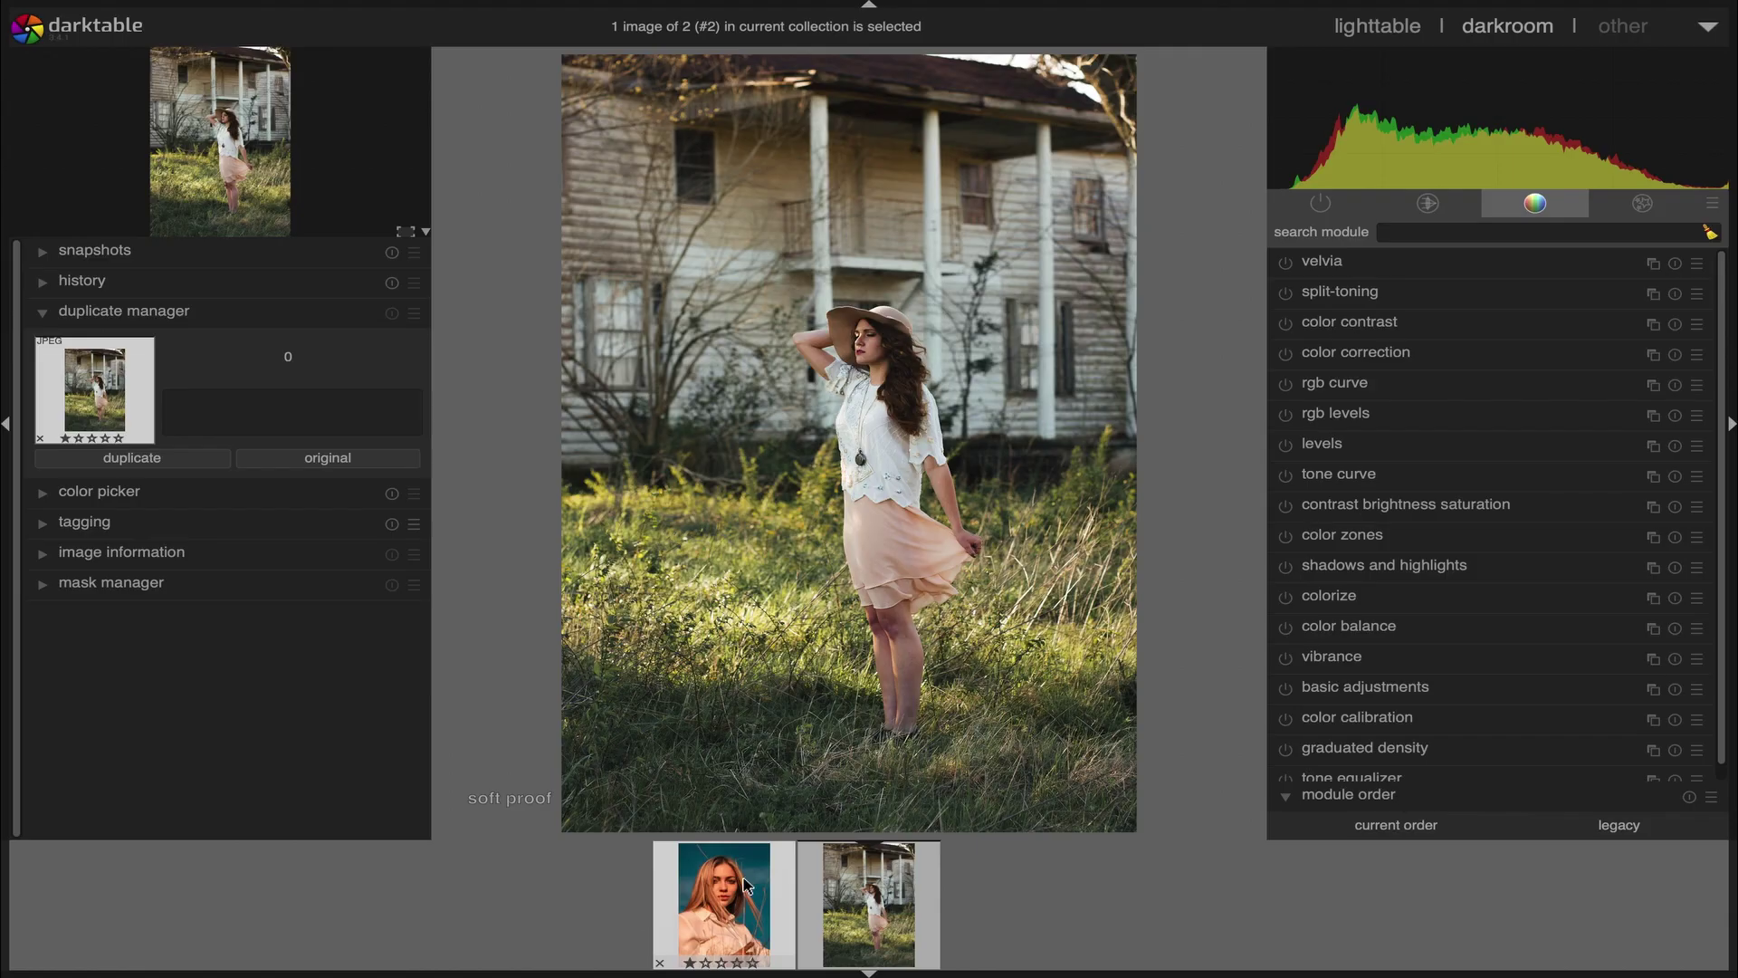
Load the blonde woman's portrait from the filmstrip into the darkroom
{"action": "left_click", "coordinate": [742, 885]}
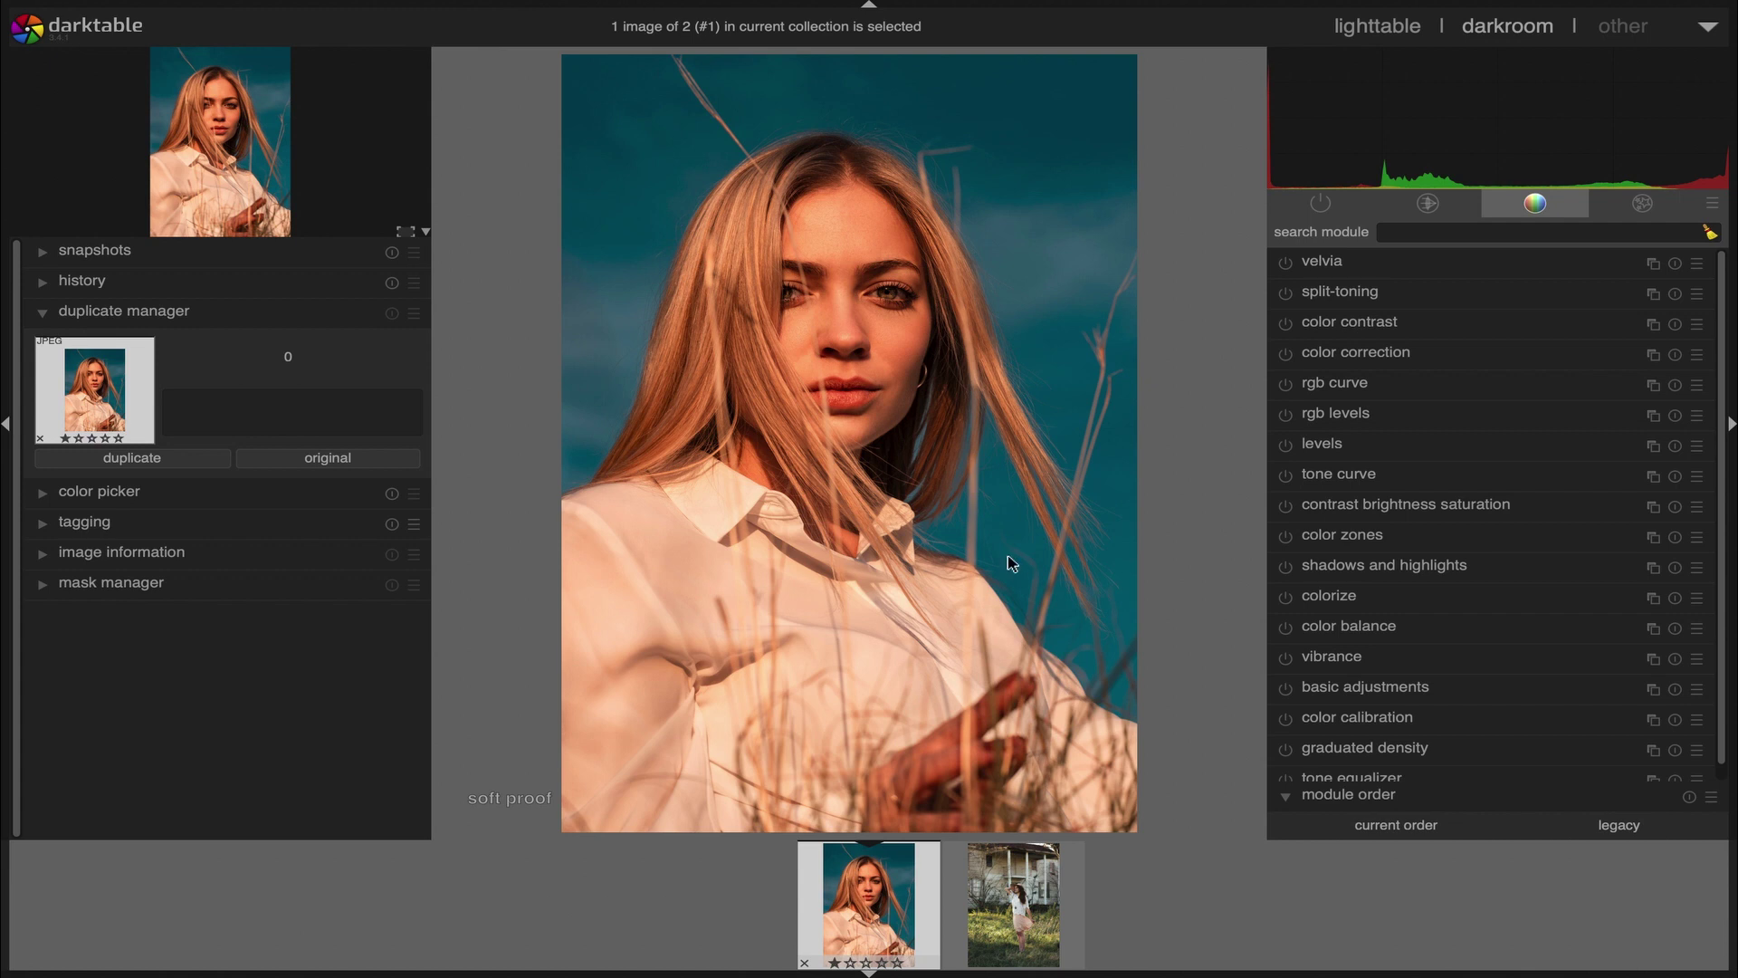
{"action": "left_click", "coordinate": [1030, 891]}
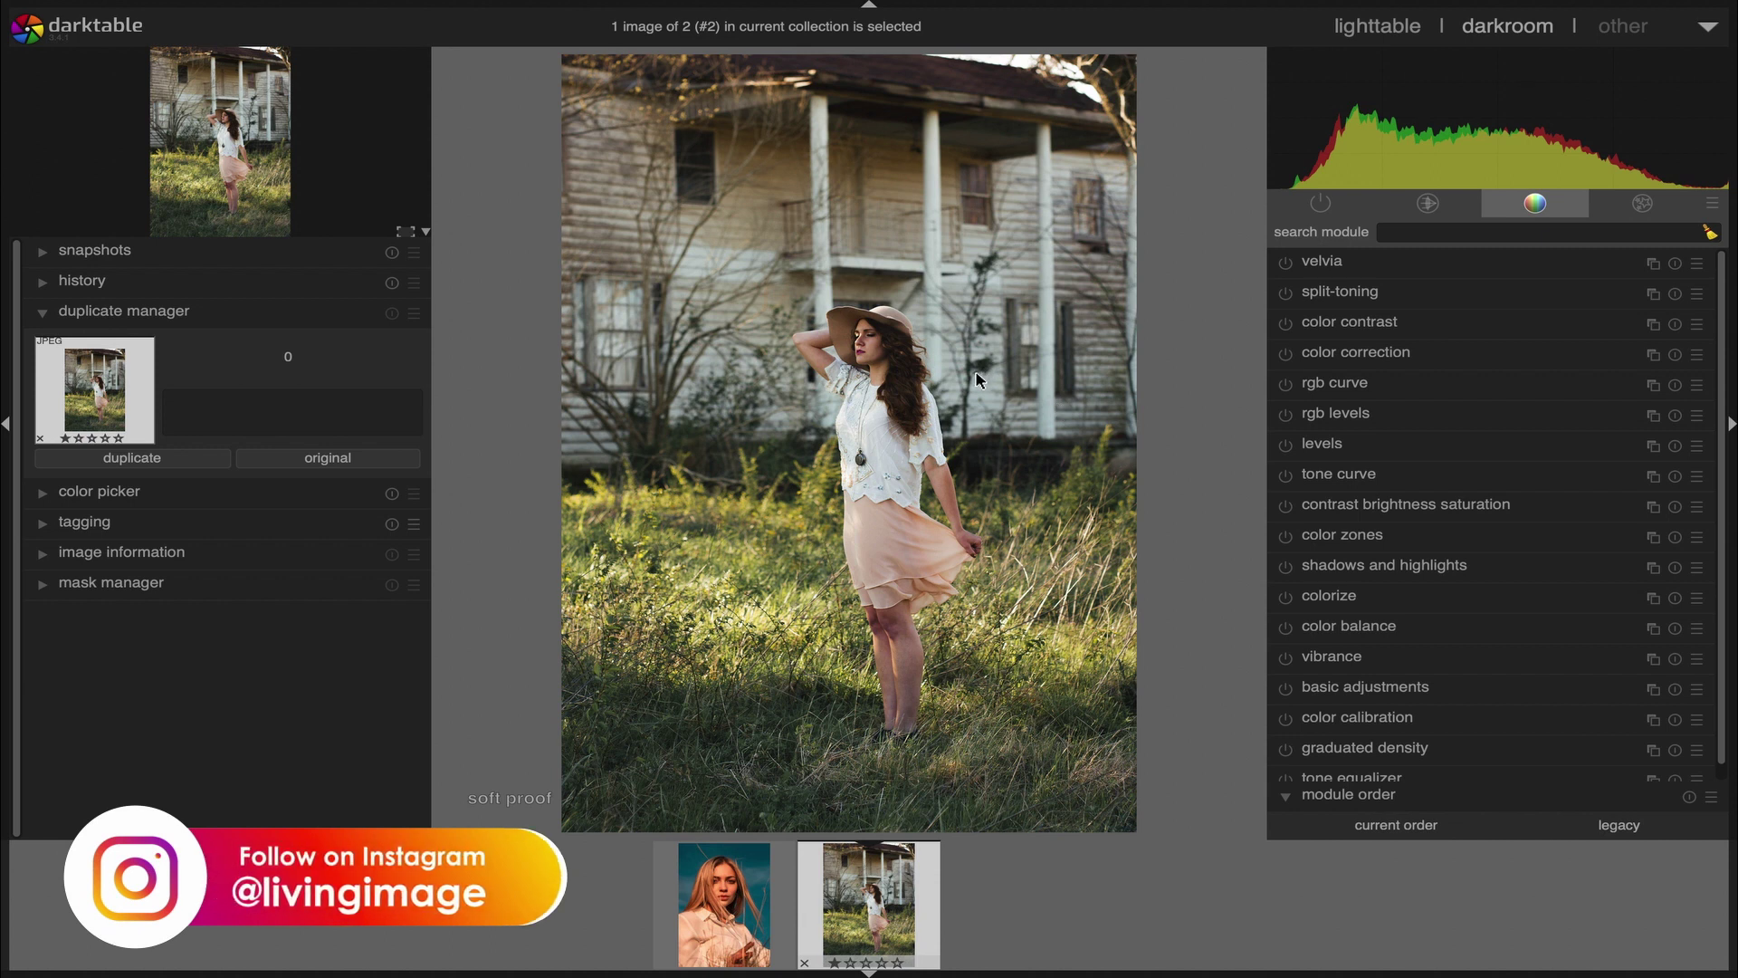
{"action": "key", "text": "BackSpace"}
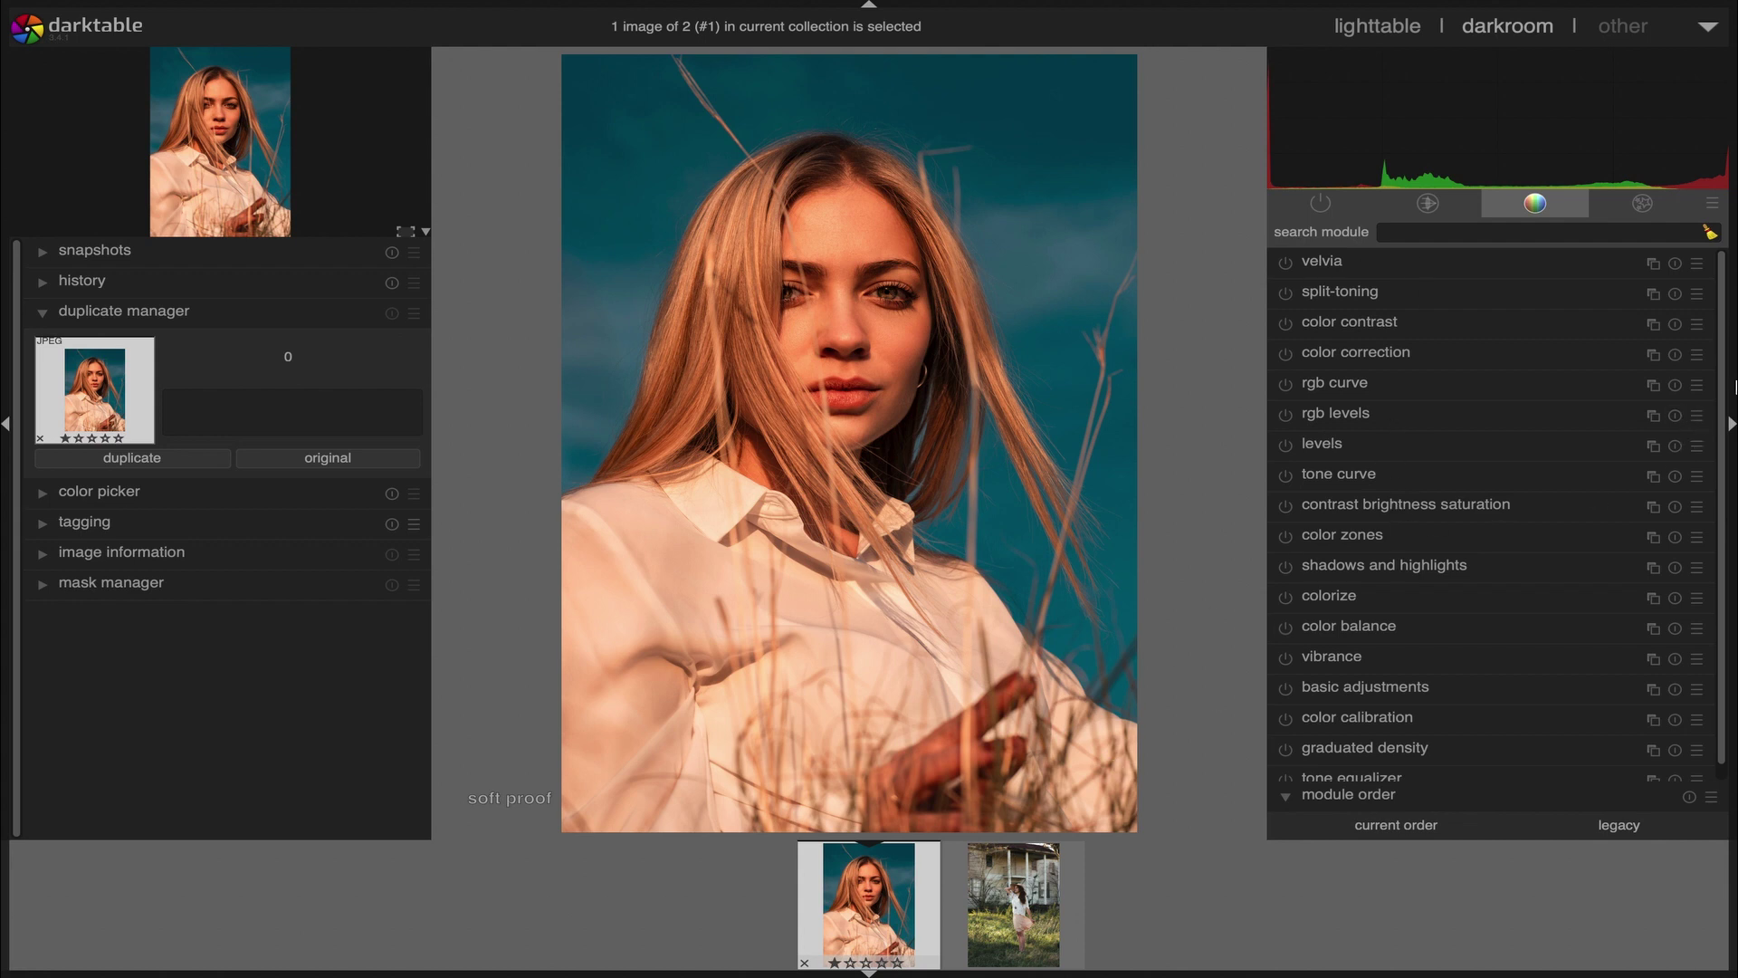
{"action": "scroll", "coordinate": [1724, 489], "scroll_direction": "down", "scroll_amount": 1}
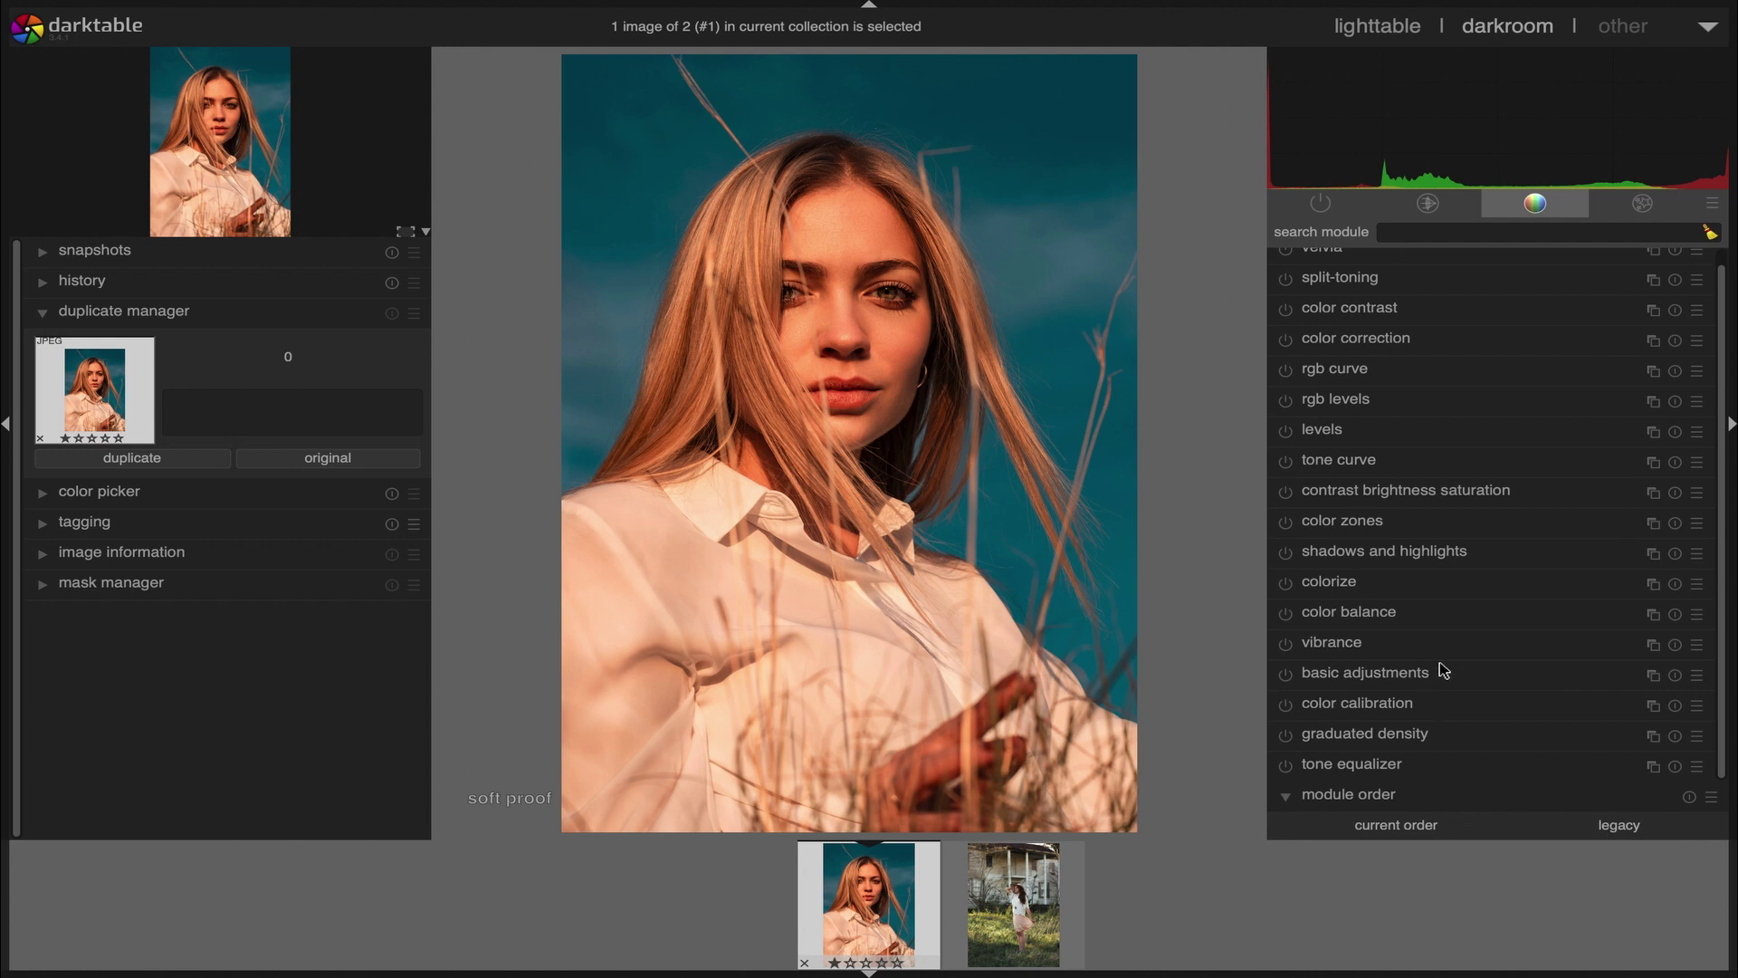
{"action": "scroll", "coordinate": [1725, 375], "scroll_direction": "up", "scroll_amount": 1}
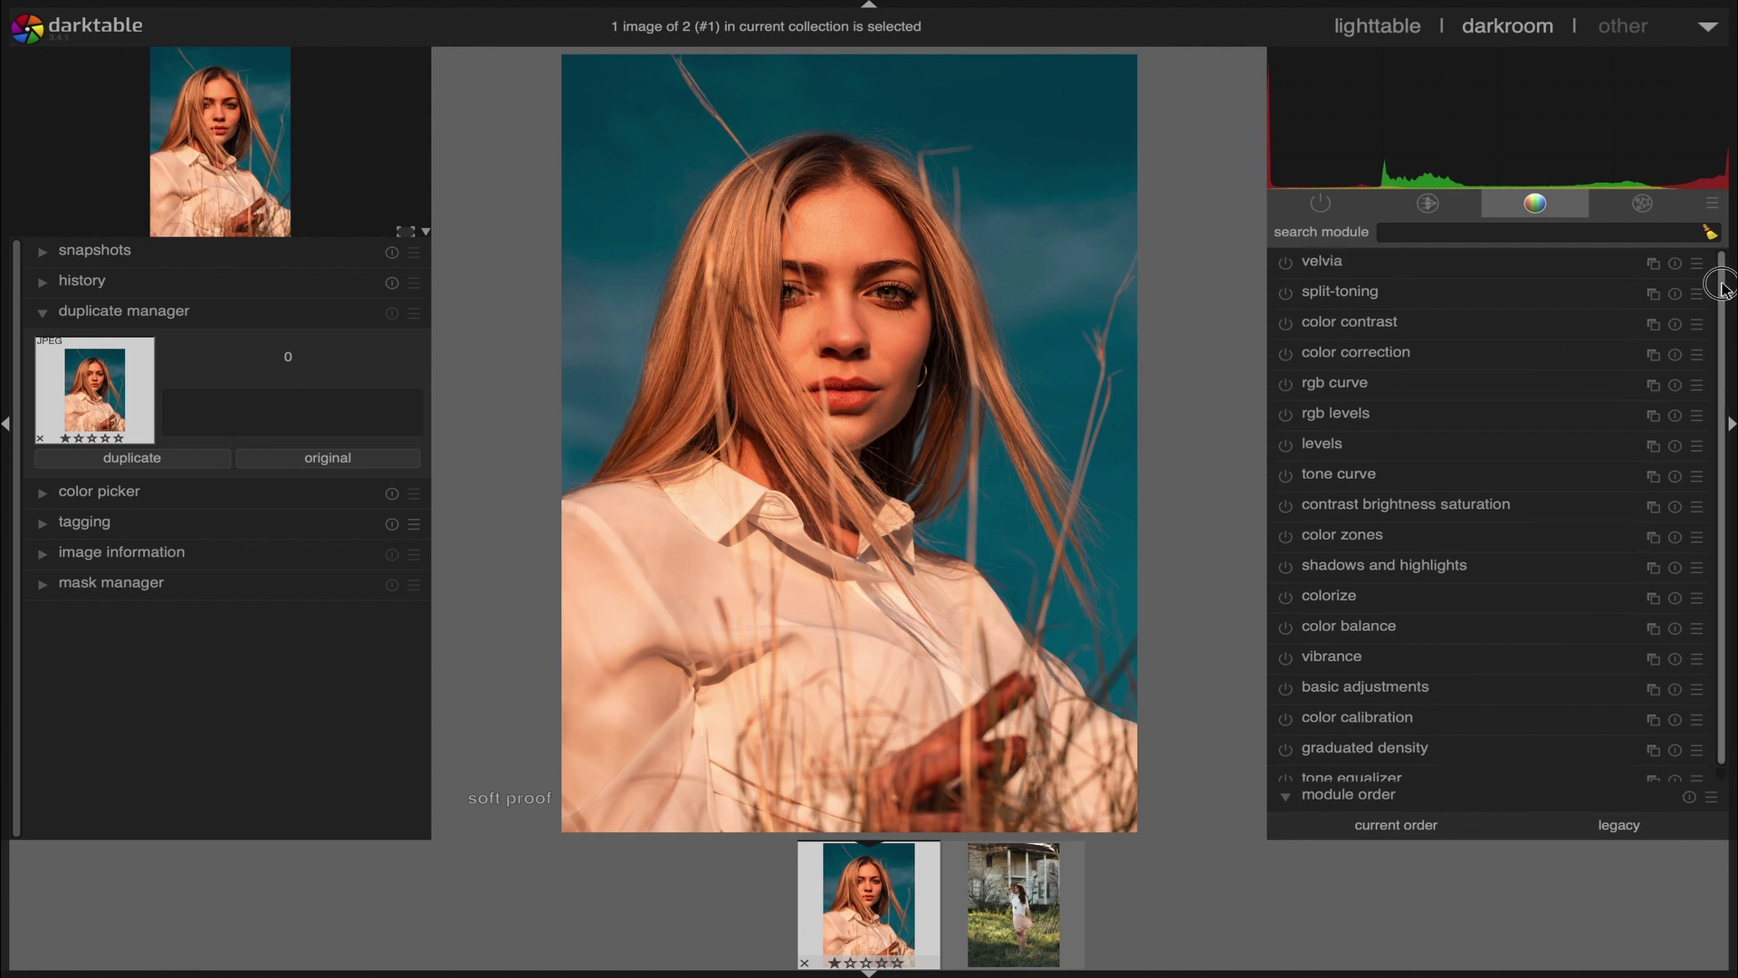
Find the color mapping module with the 'colo' search, switch it on and reset it to defaults
{"action": "left_click", "coordinate": [1485, 233]}
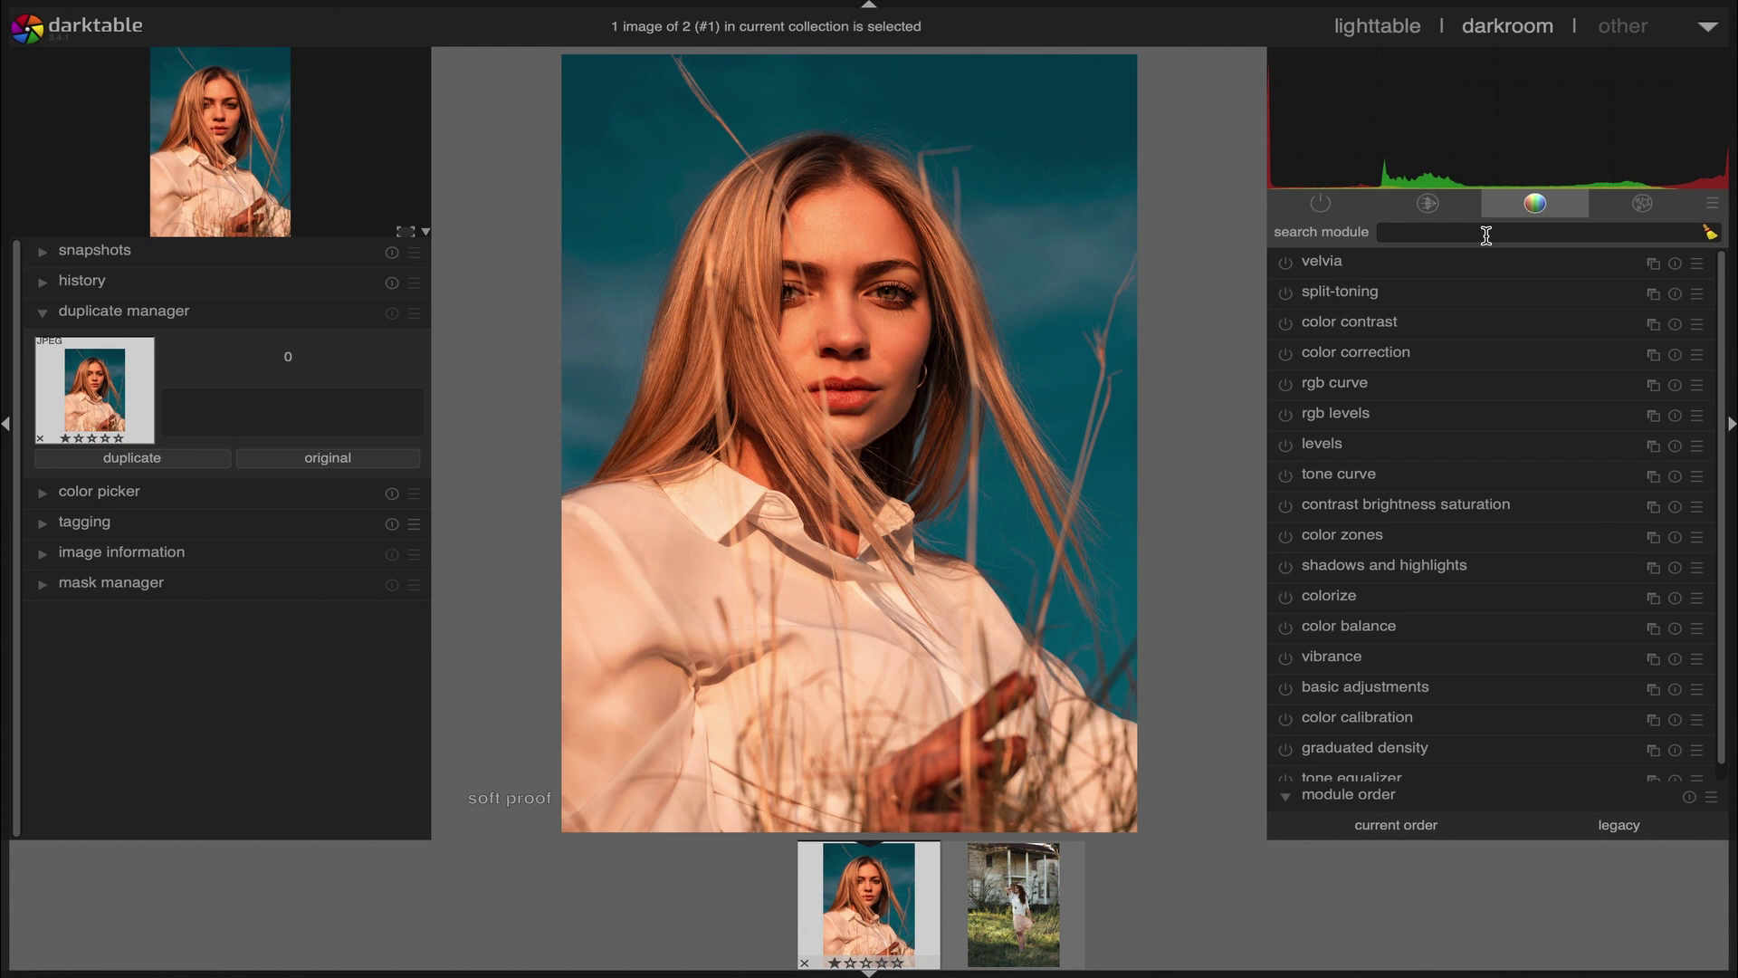
{"action": "type", "text": "colo"}
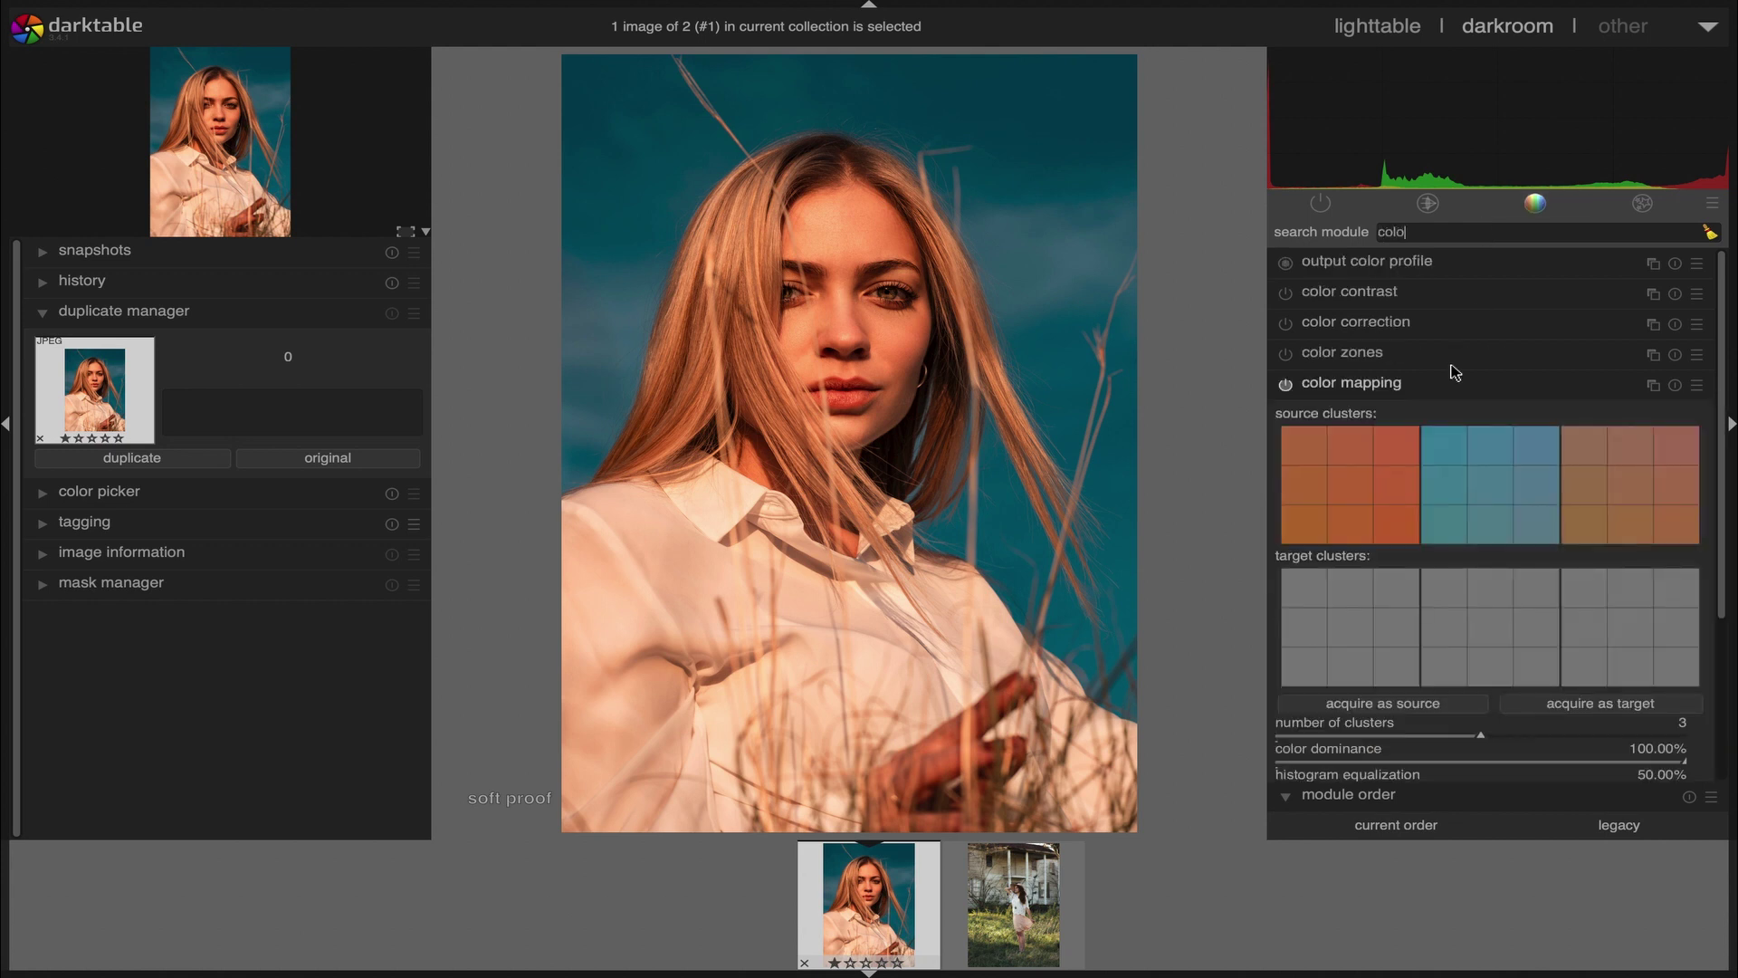
{"action": "left_click", "coordinate": [1284, 384]}
{"action": "left_click", "coordinate": [1285, 384]}
{"action": "left_click", "coordinate": [1675, 384]}
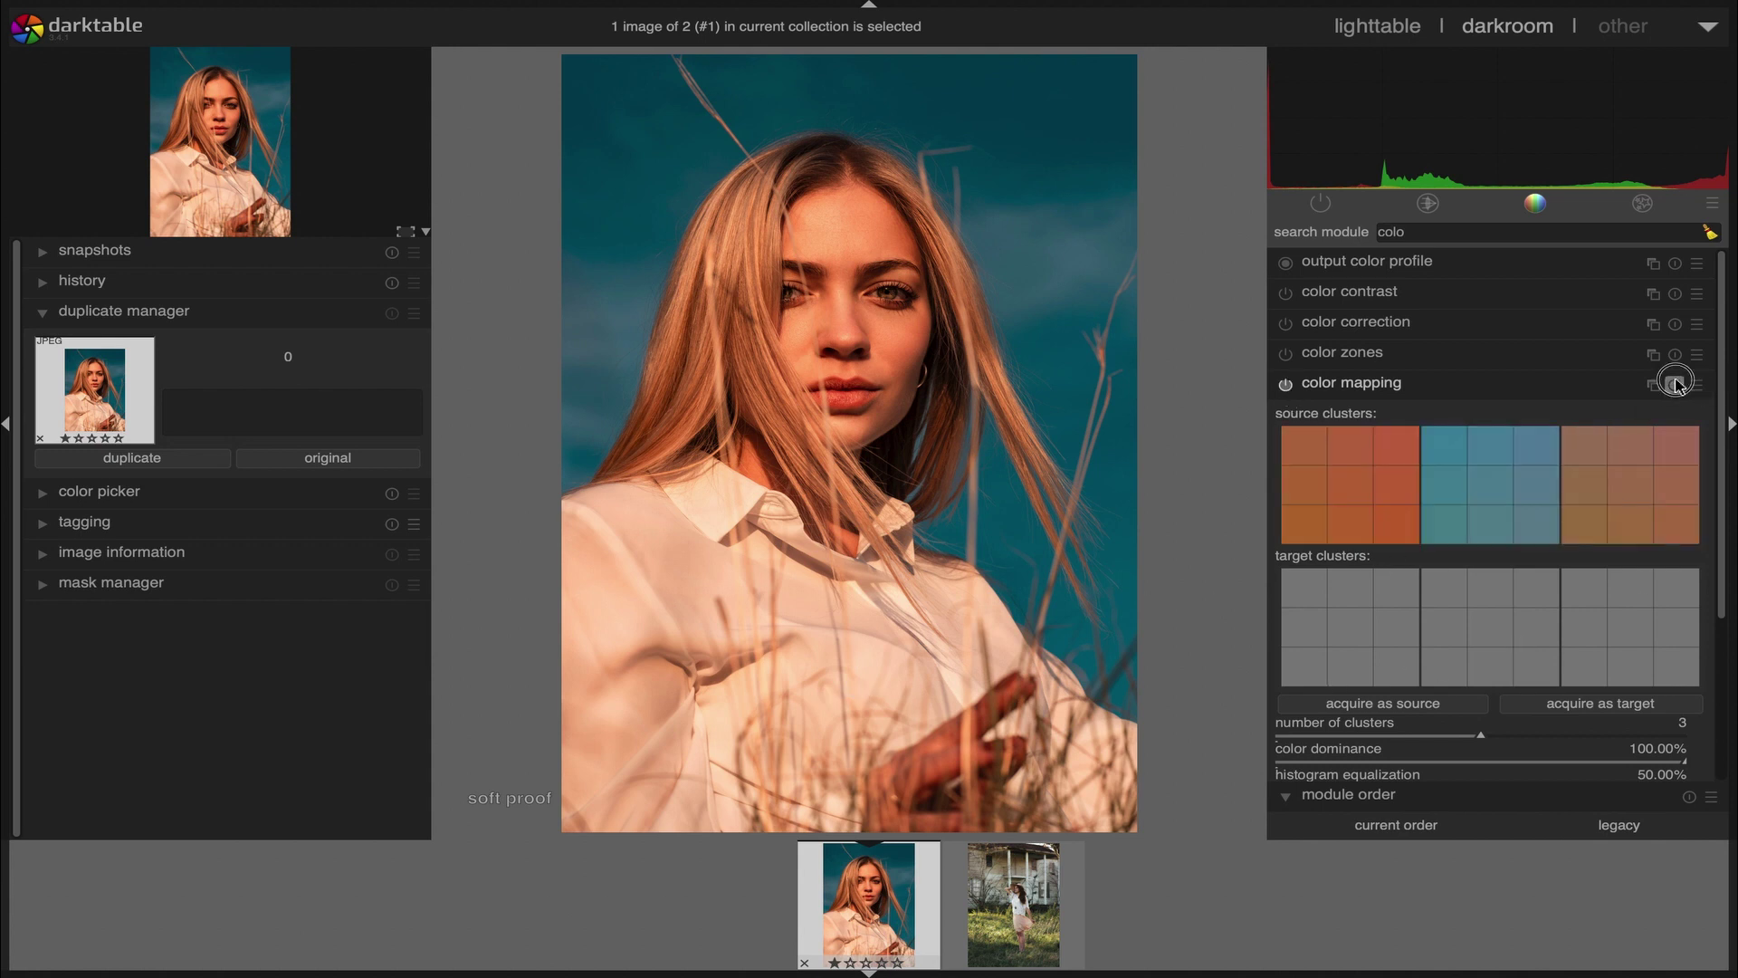
{"action": "left_click", "coordinate": [1674, 384]}
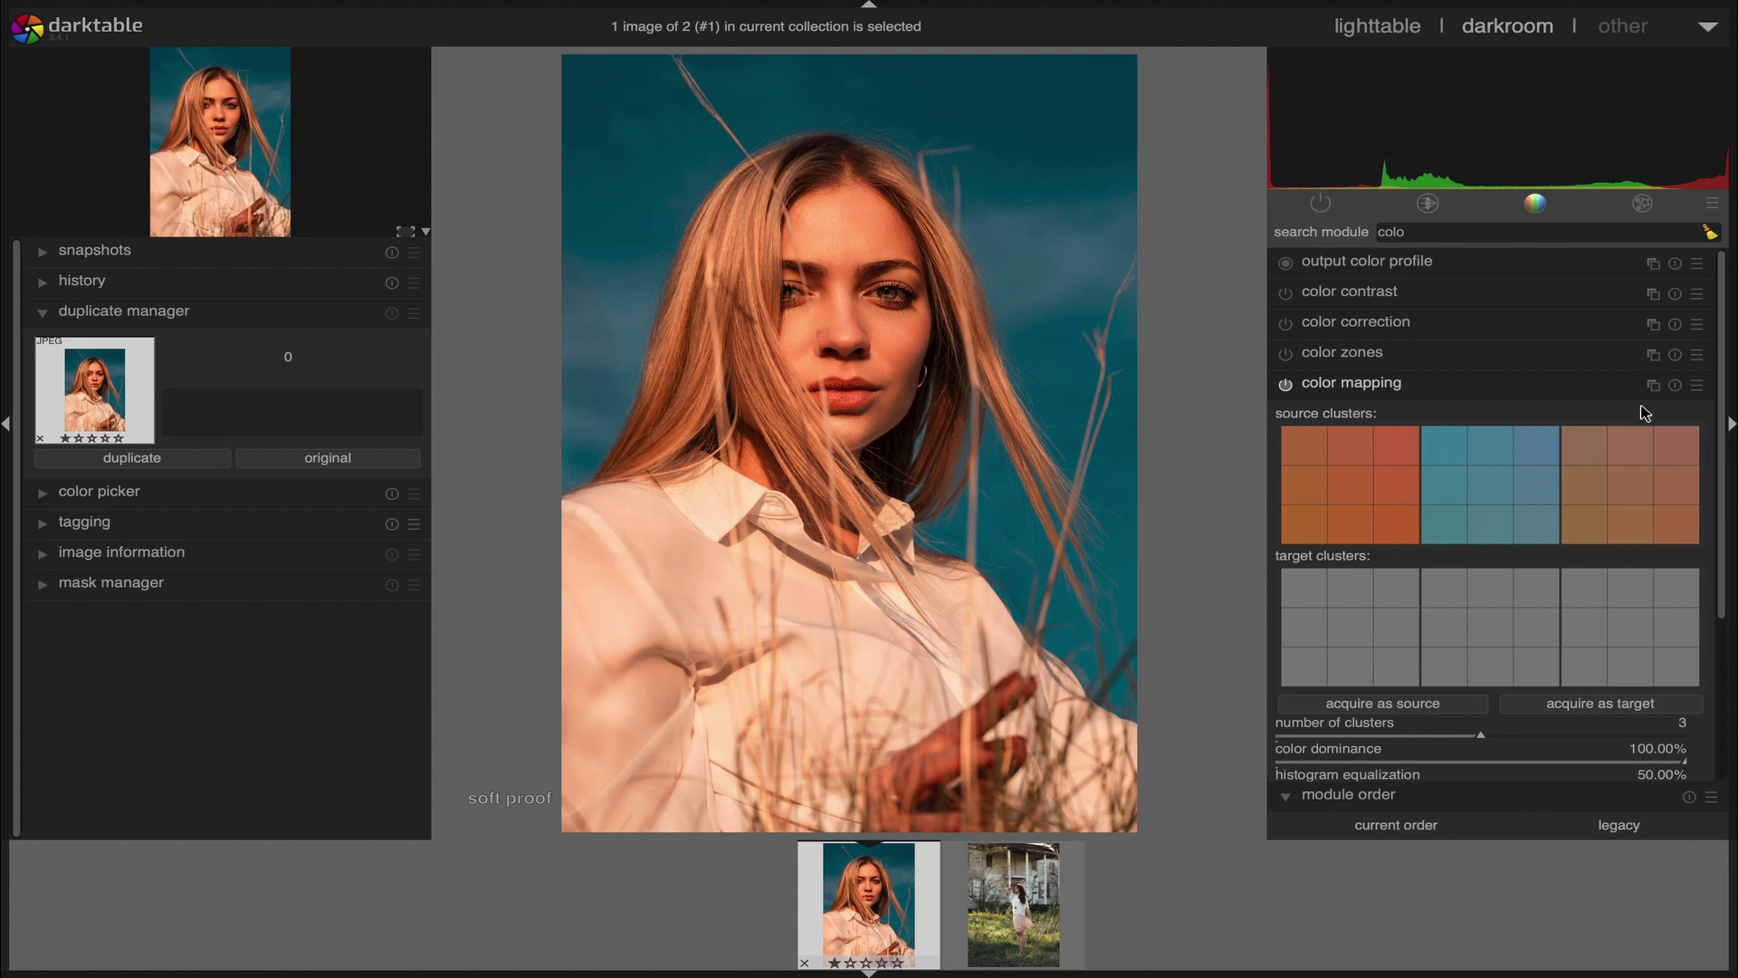
{"action": "left_click", "coordinate": [1674, 385]}
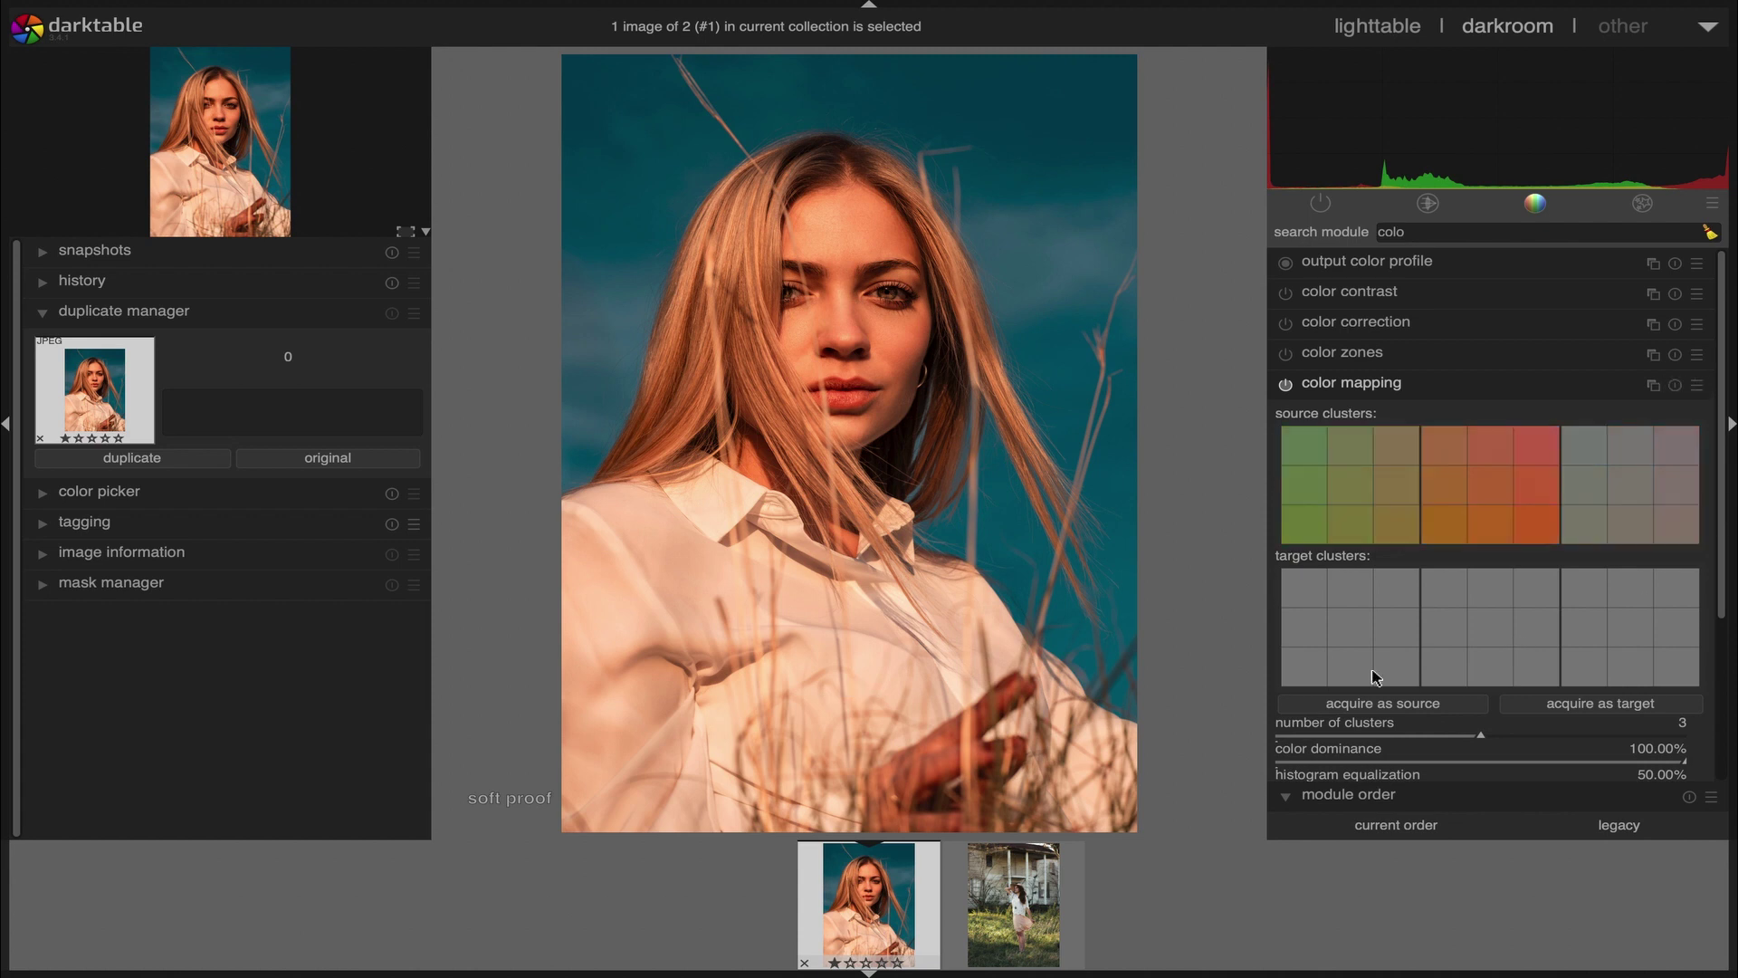
Adjust color mapping to 3 clusters with 100% color dominance
{"action": "left_click_drag", "start_coordinate": [1719, 471], "coordinate": [1723, 579]}
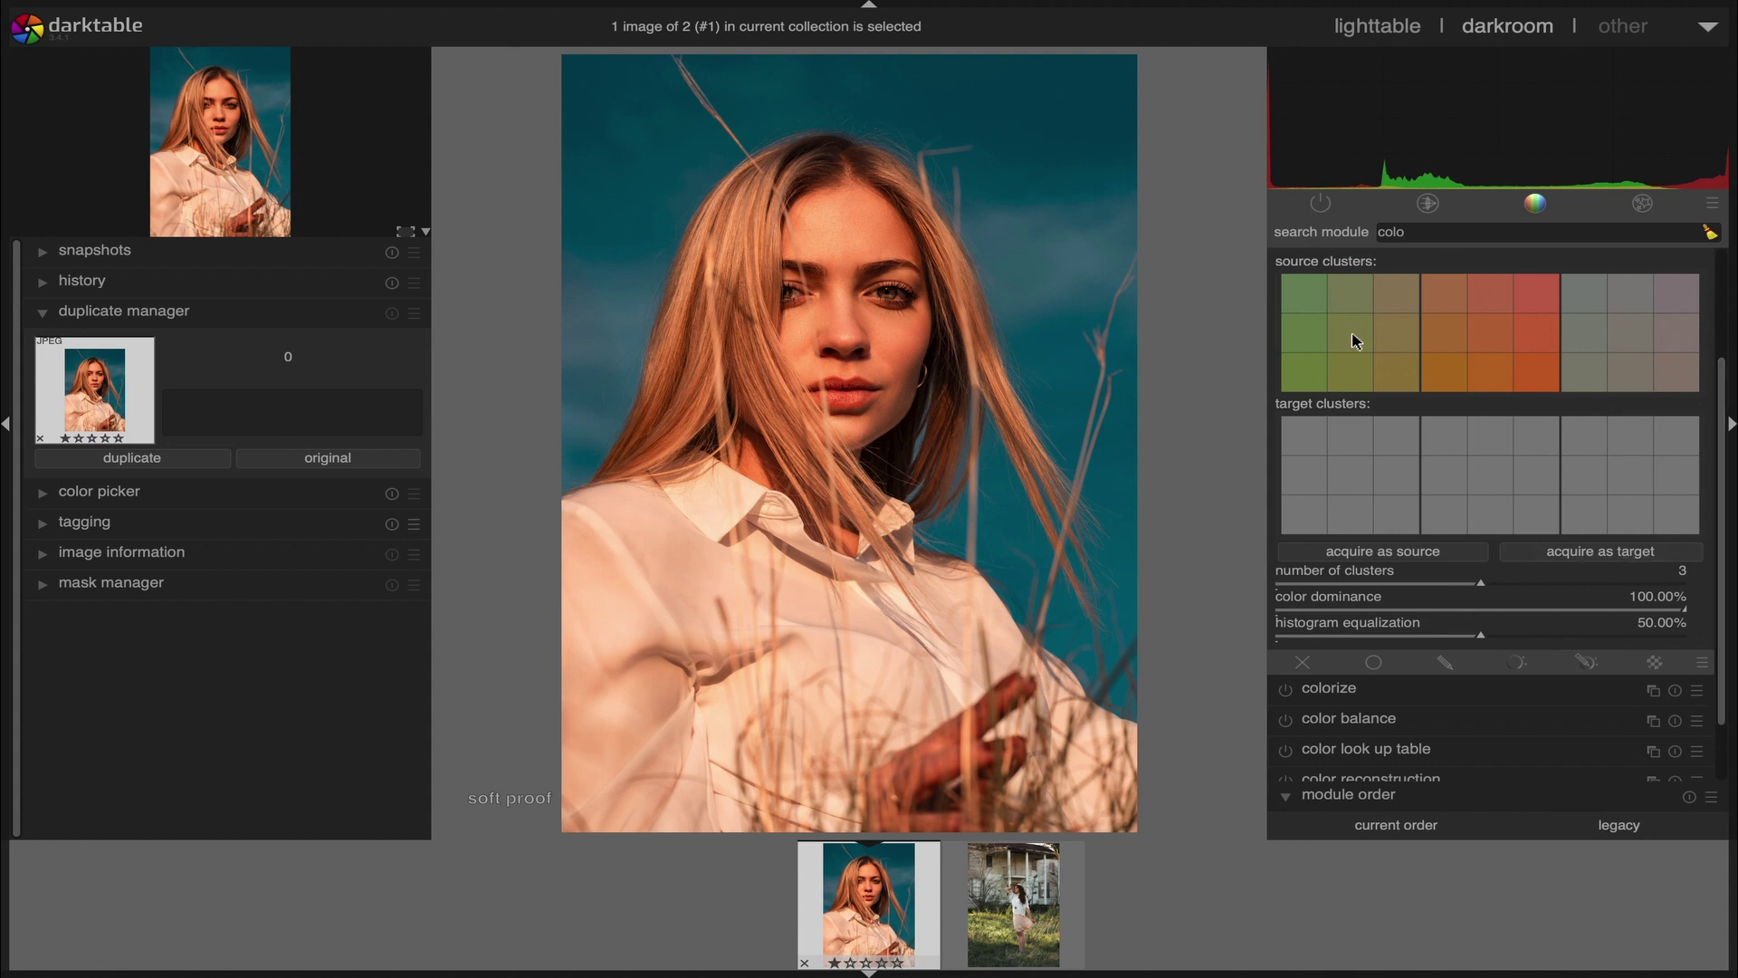
{"action": "left_click_drag", "start_coordinate": [1482, 588], "coordinate": [1545, 587]}
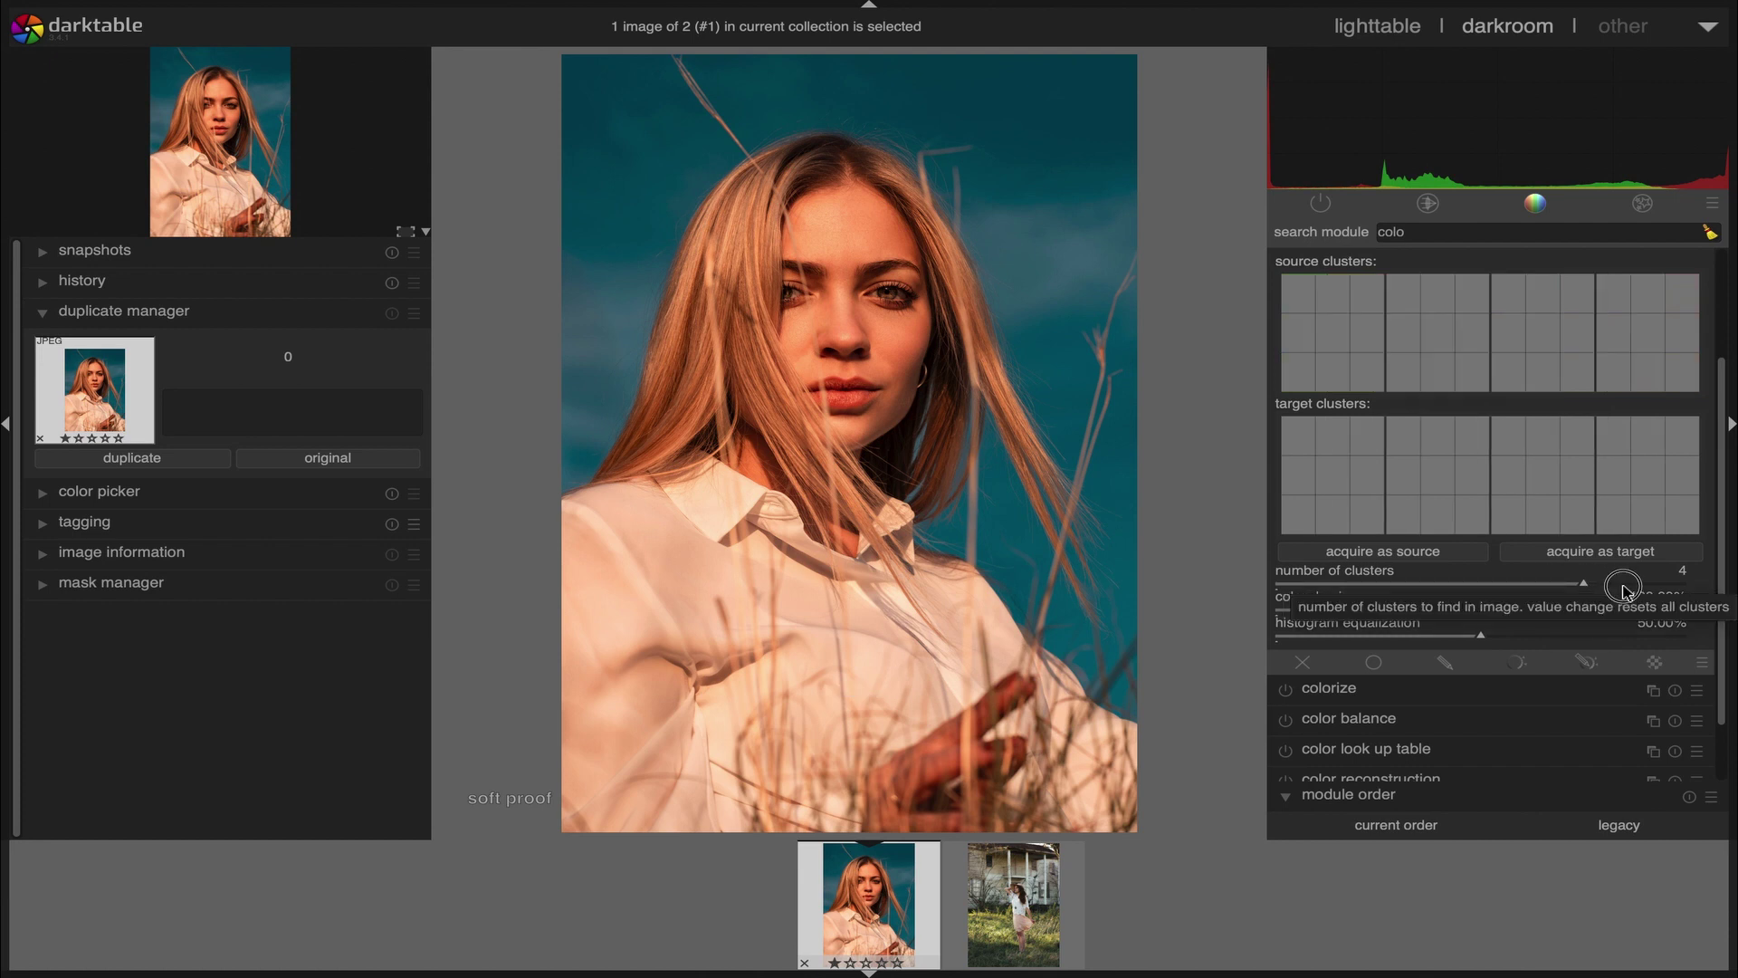
{"action": "left_click", "coordinate": [1654, 596]}
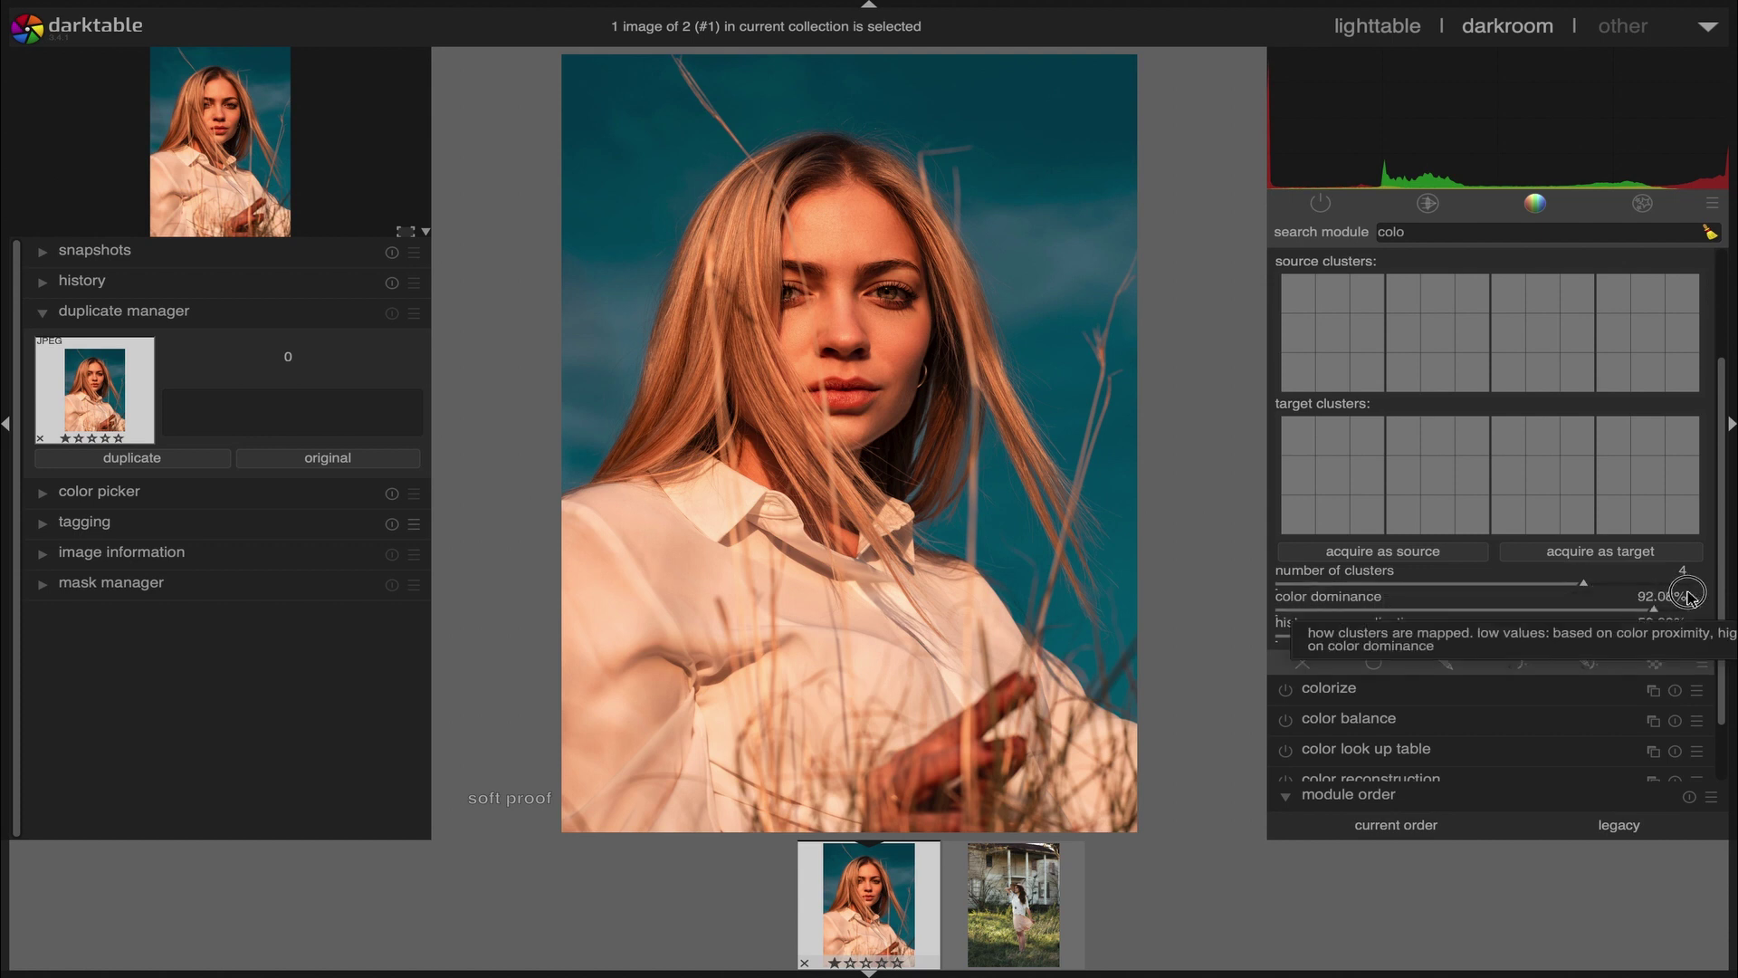
{"action": "left_click", "coordinate": [1689, 598]}
{"action": "left_click", "coordinate": [1646, 579]}
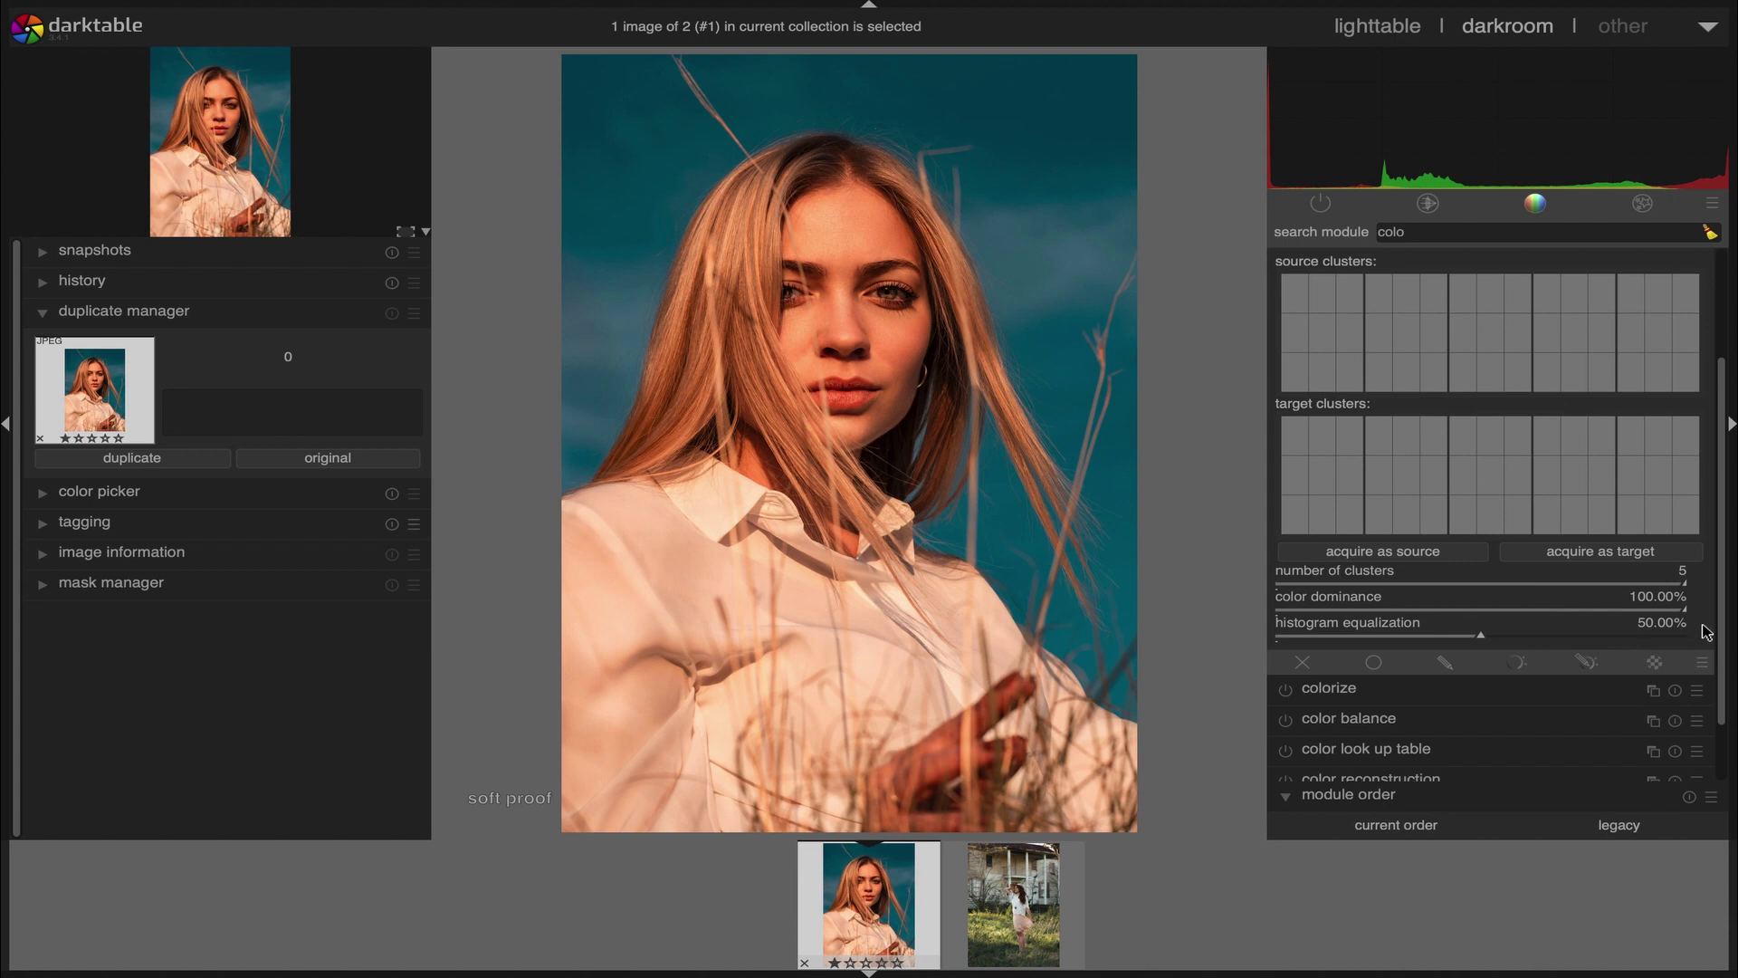
{"action": "left_click_drag", "start_coordinate": [1689, 584], "coordinate": [1520, 586]}
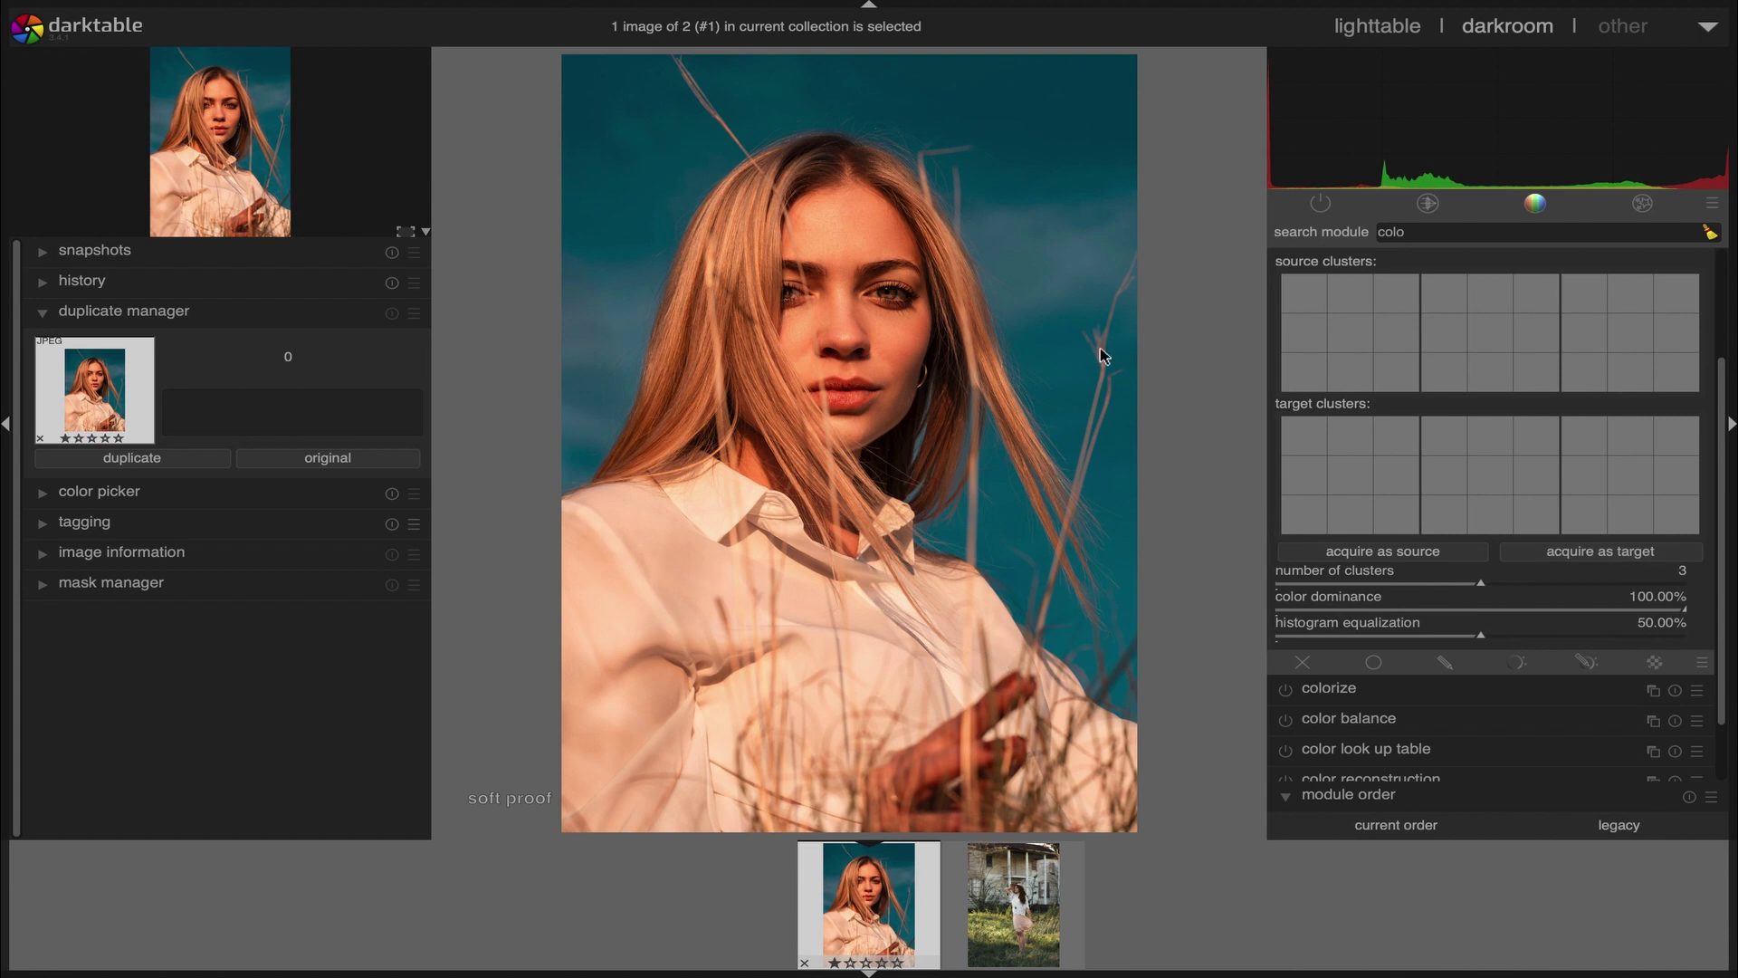
{"action": "mouse_move", "coordinate": [1688, 614]}
{"action": "left_mouse_down"}
{"action": "mouse_move", "coordinate": [1624, 609]}
{"action": "mouse_move", "coordinate": [1701, 611]}
{"action": "left_mouse_up"}
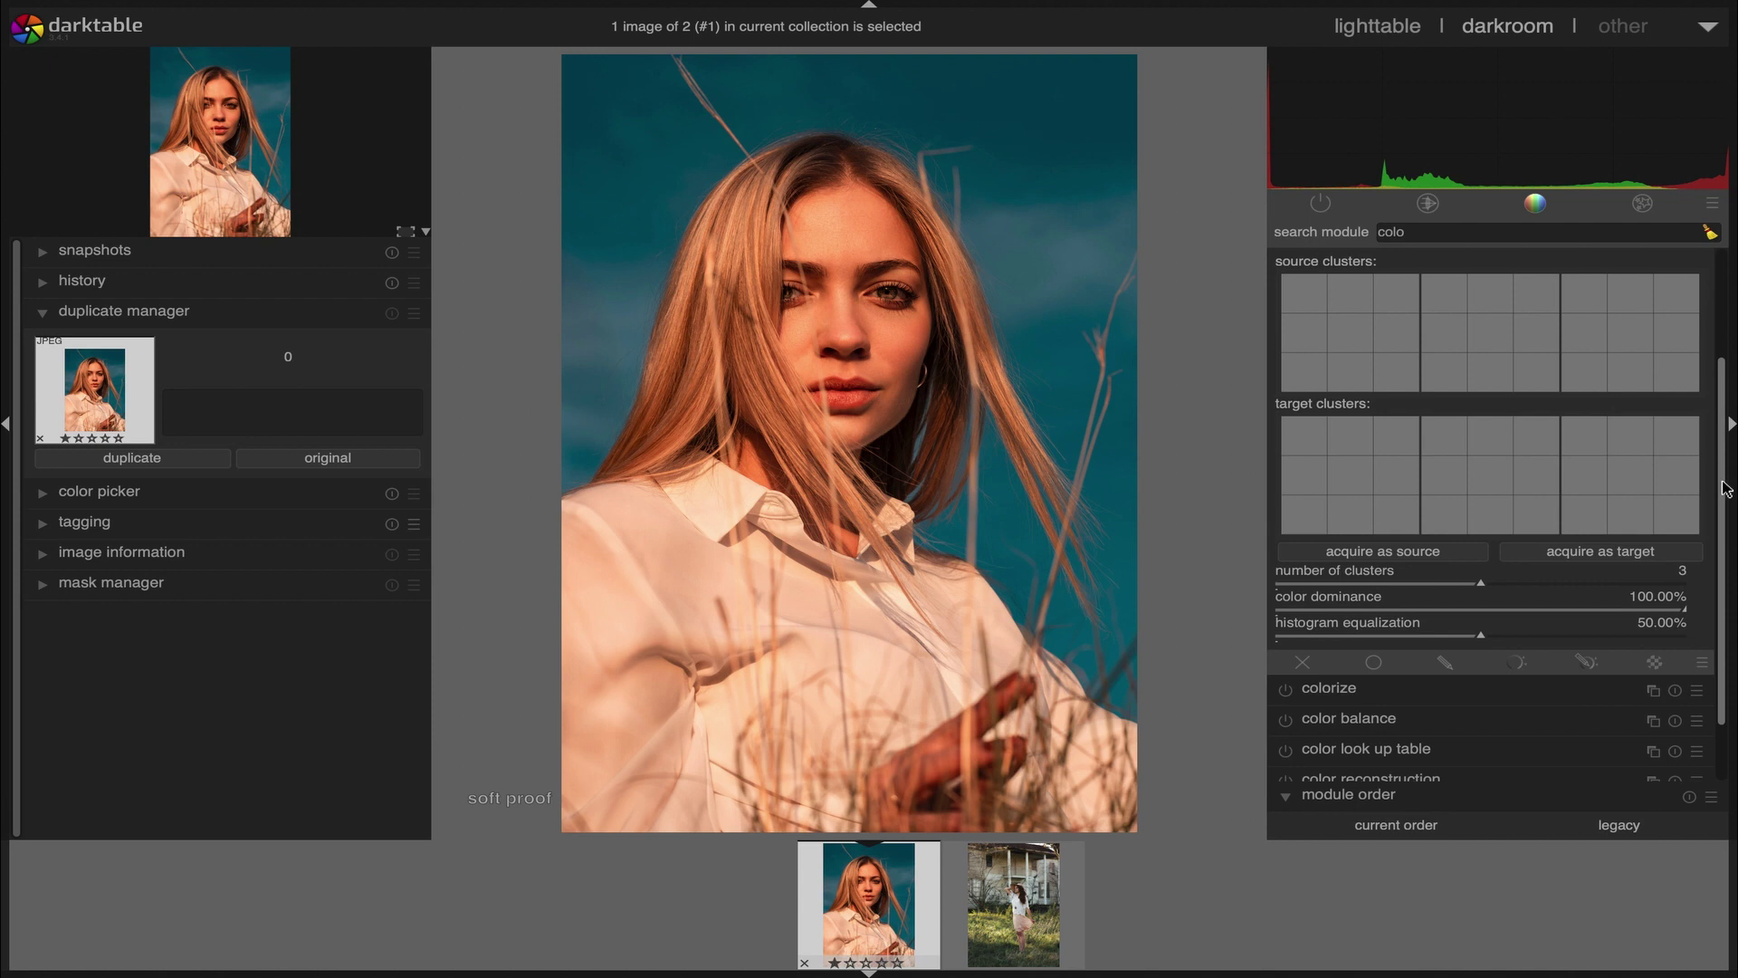
{"action": "scroll", "coordinate": [1724, 489], "scroll_direction": "down", "scroll_amount": 2}
{"action": "scroll", "coordinate": [1711, 574], "scroll_direction": "up", "scroll_amount": 4}
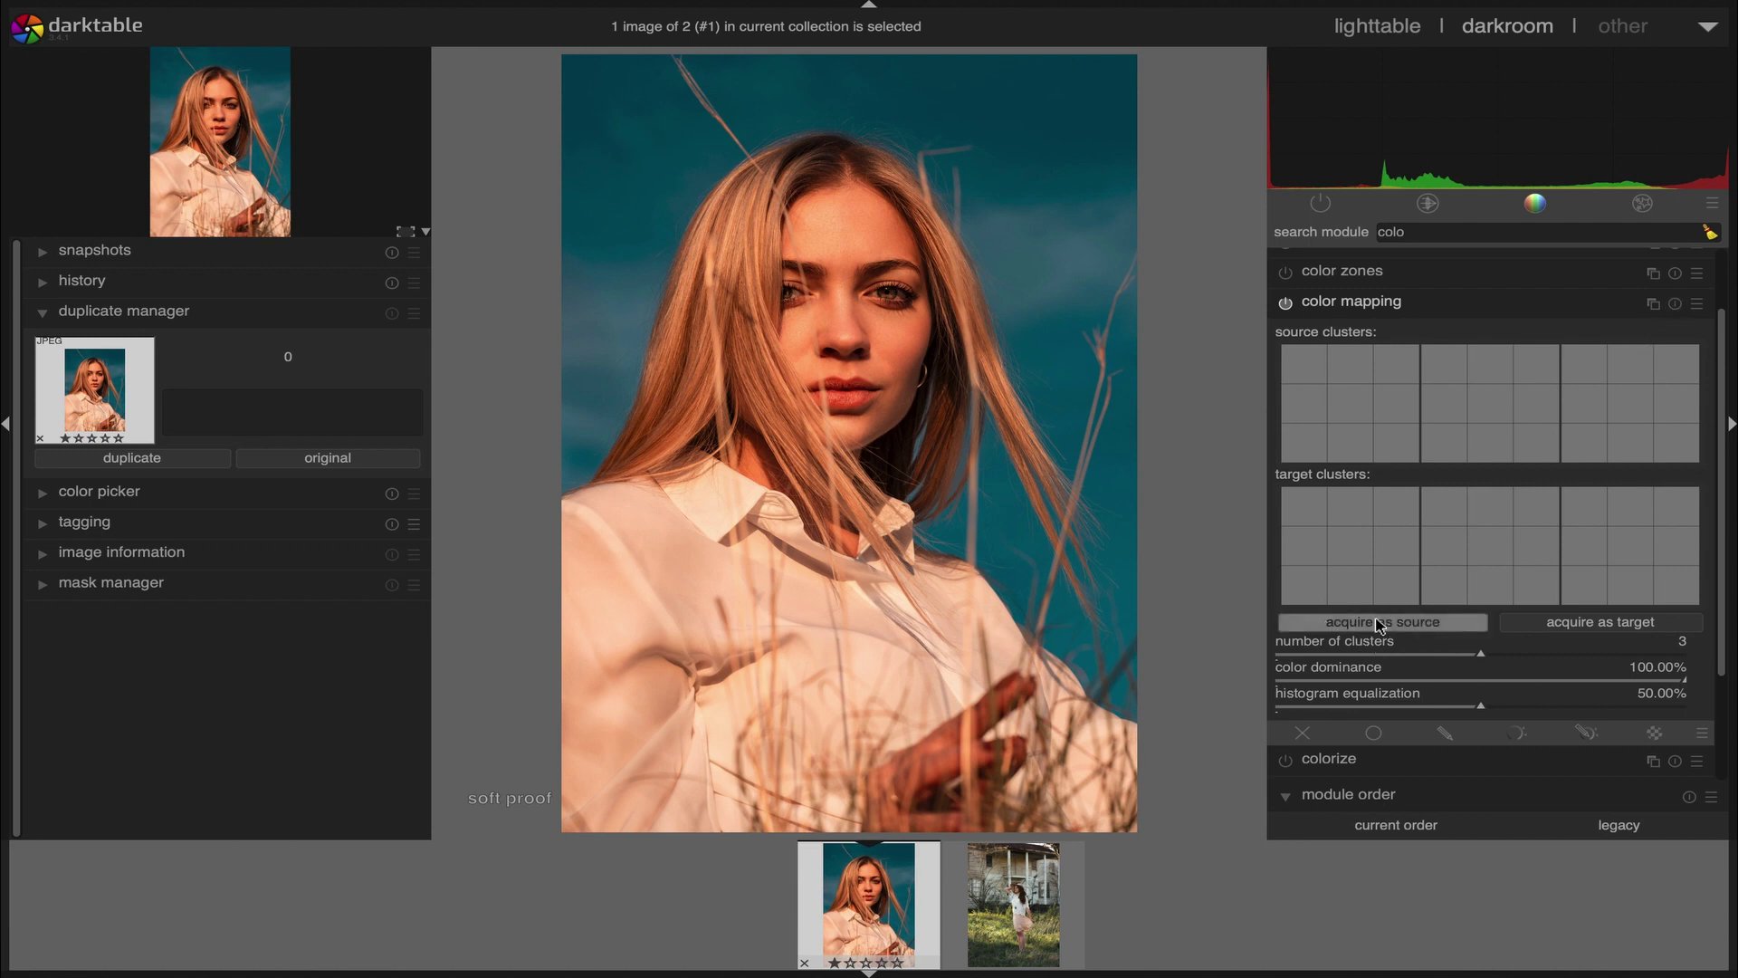
Acquire the portrait's orange and teal colours as the color mapping source clusters
{"action": "left_click", "coordinate": [1412, 624]}
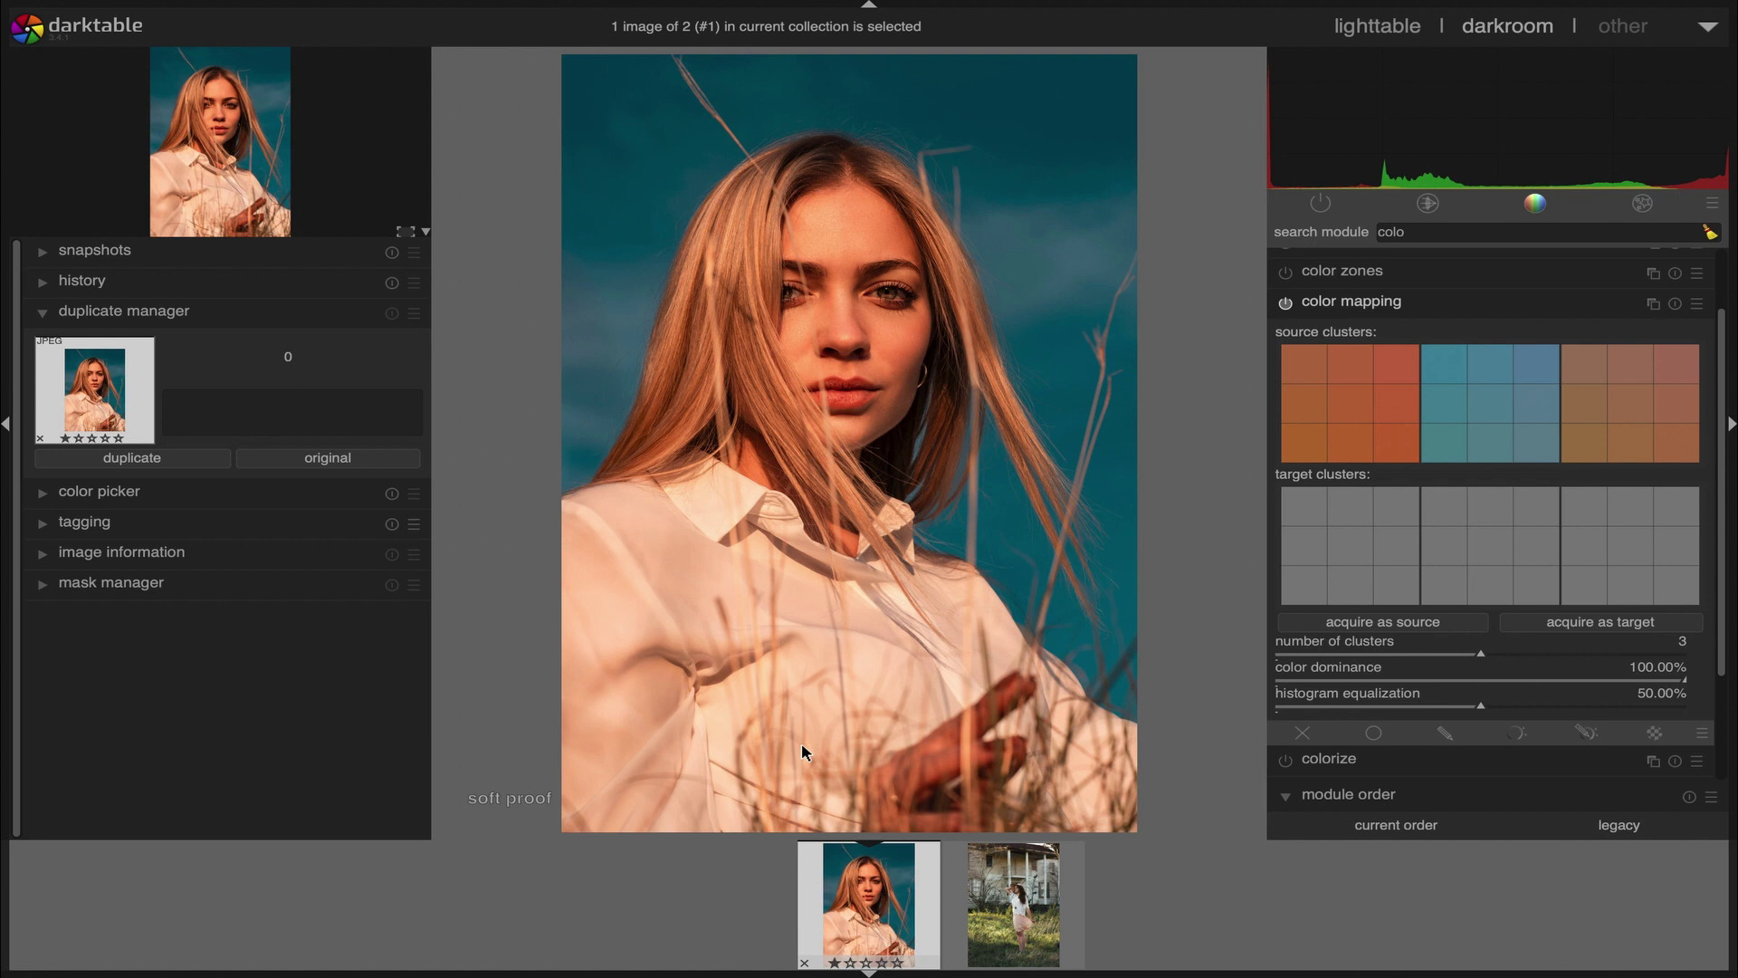
Open the photo of the woman by the house from the filmstrip
{"action": "left_click", "coordinate": [1030, 891]}
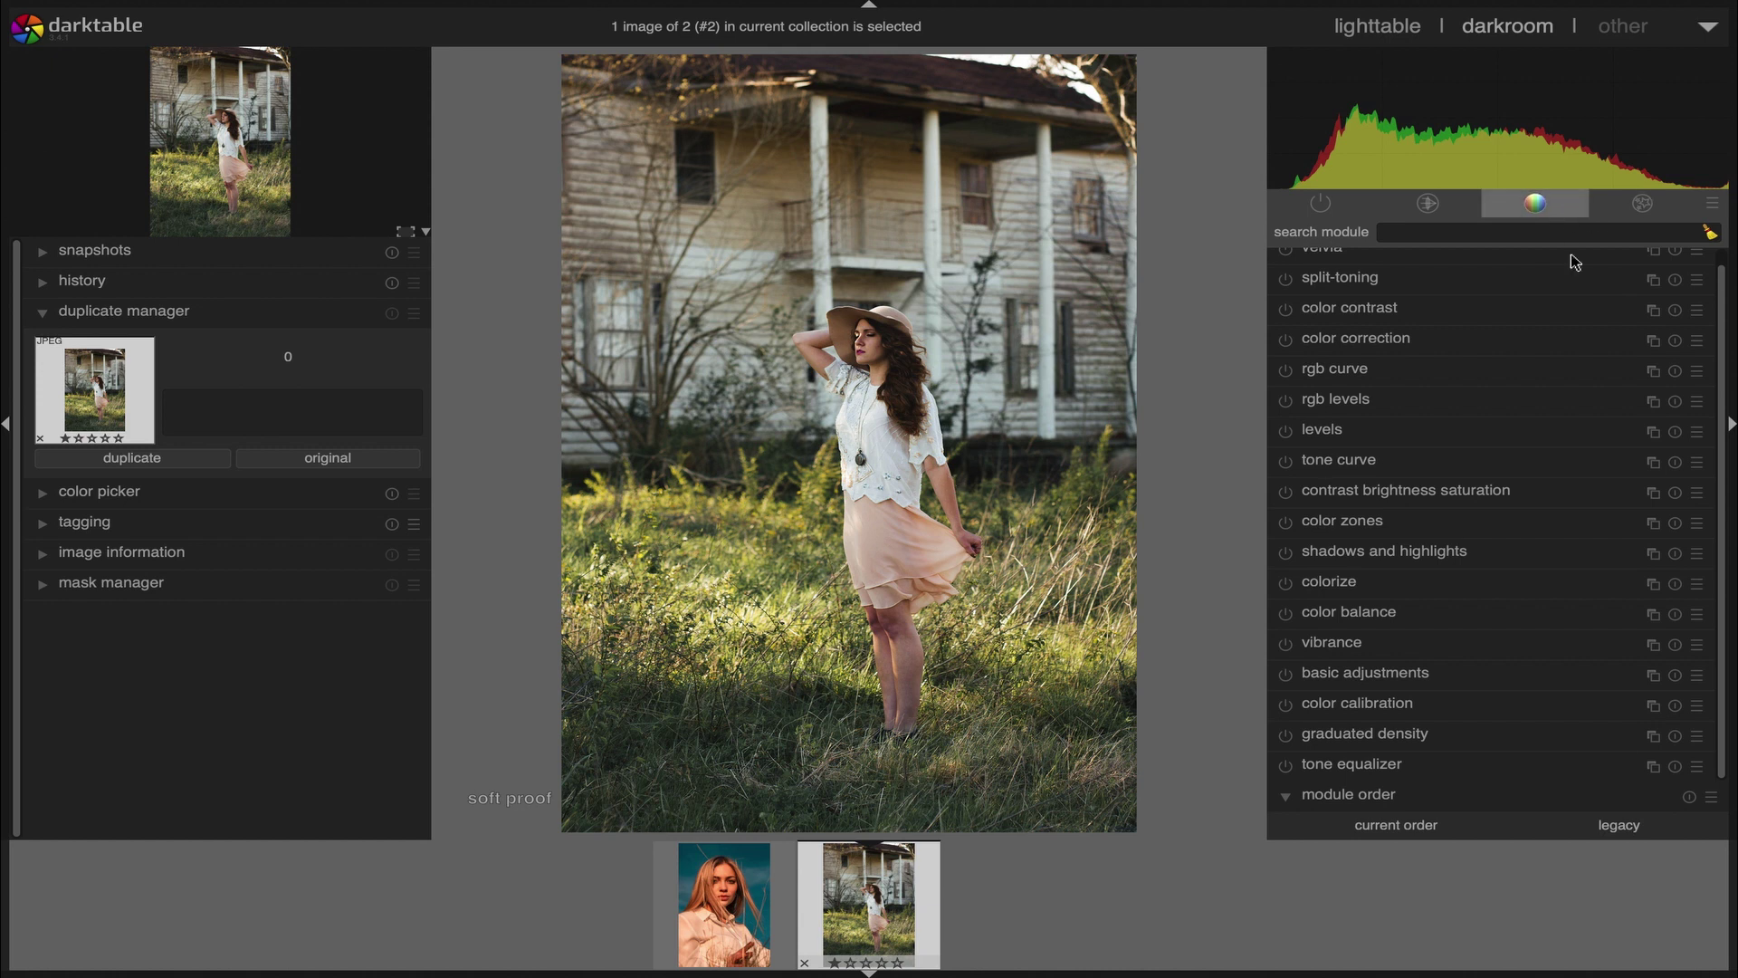
Enable color mapping on the house photo and acquire it as the target clusters
{"action": "scroll", "coordinate": [1714, 480], "scroll_direction": "up", "scroll_amount": 1}
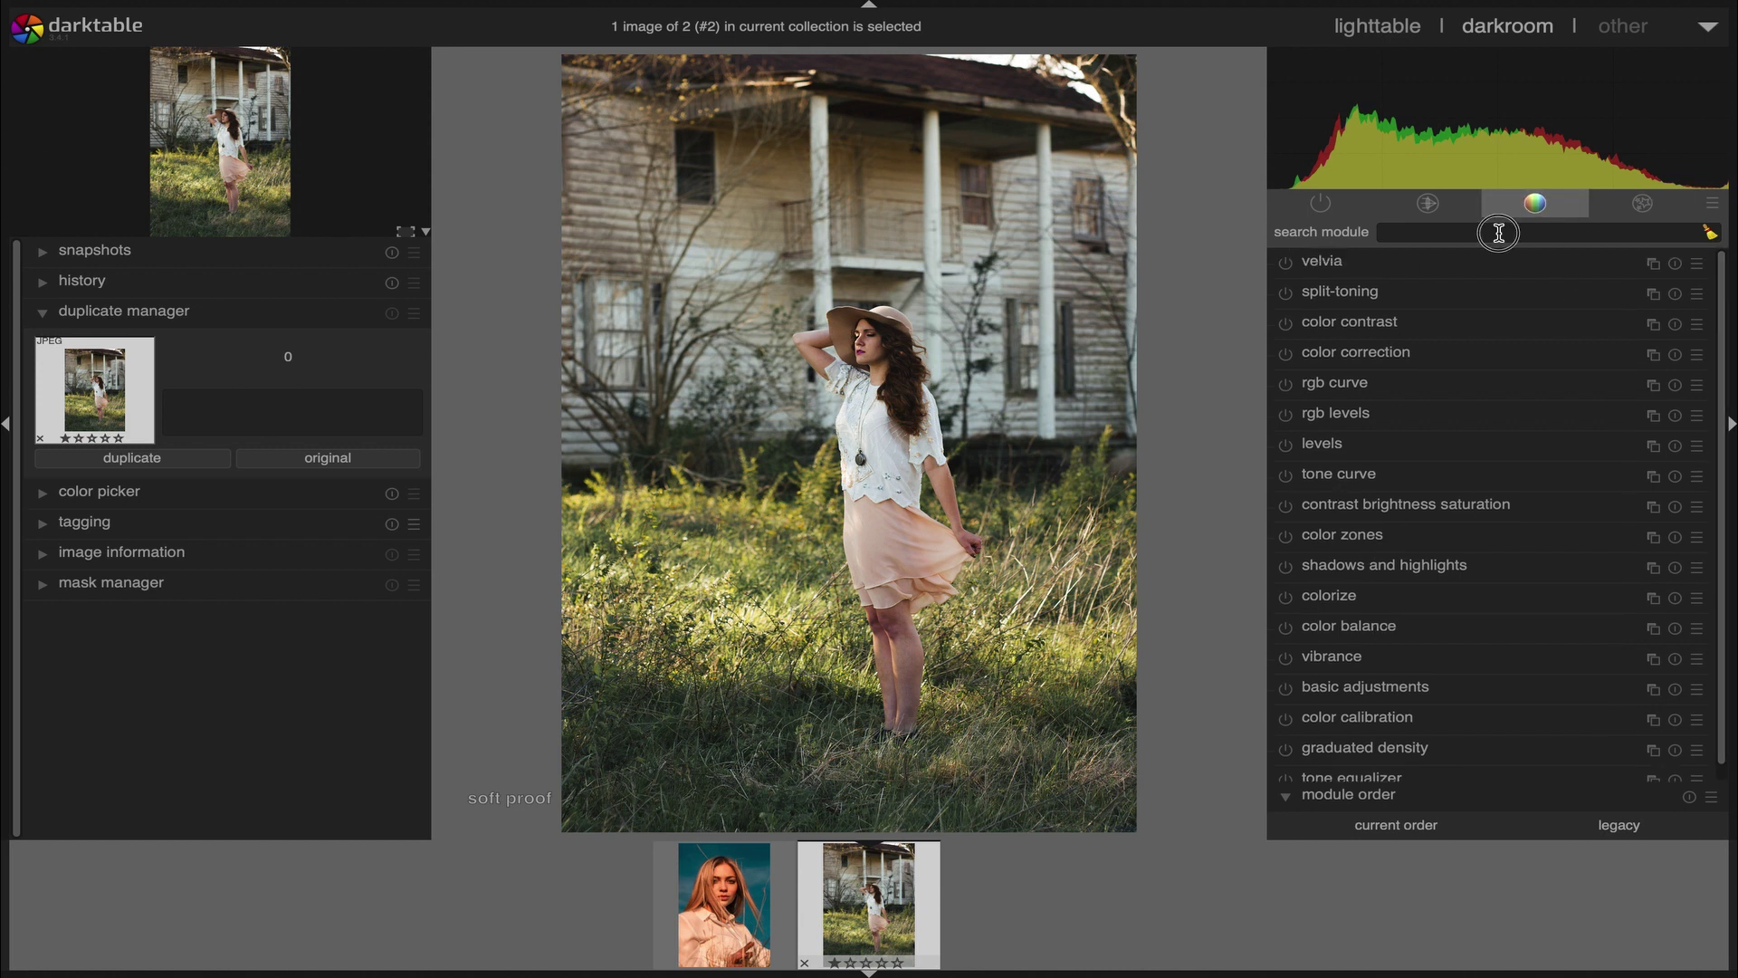
{"action": "type", "text": "colo"}
{"action": "left_click", "coordinate": [1284, 384]}
{"action": "left_click", "coordinate": [1673, 385]}
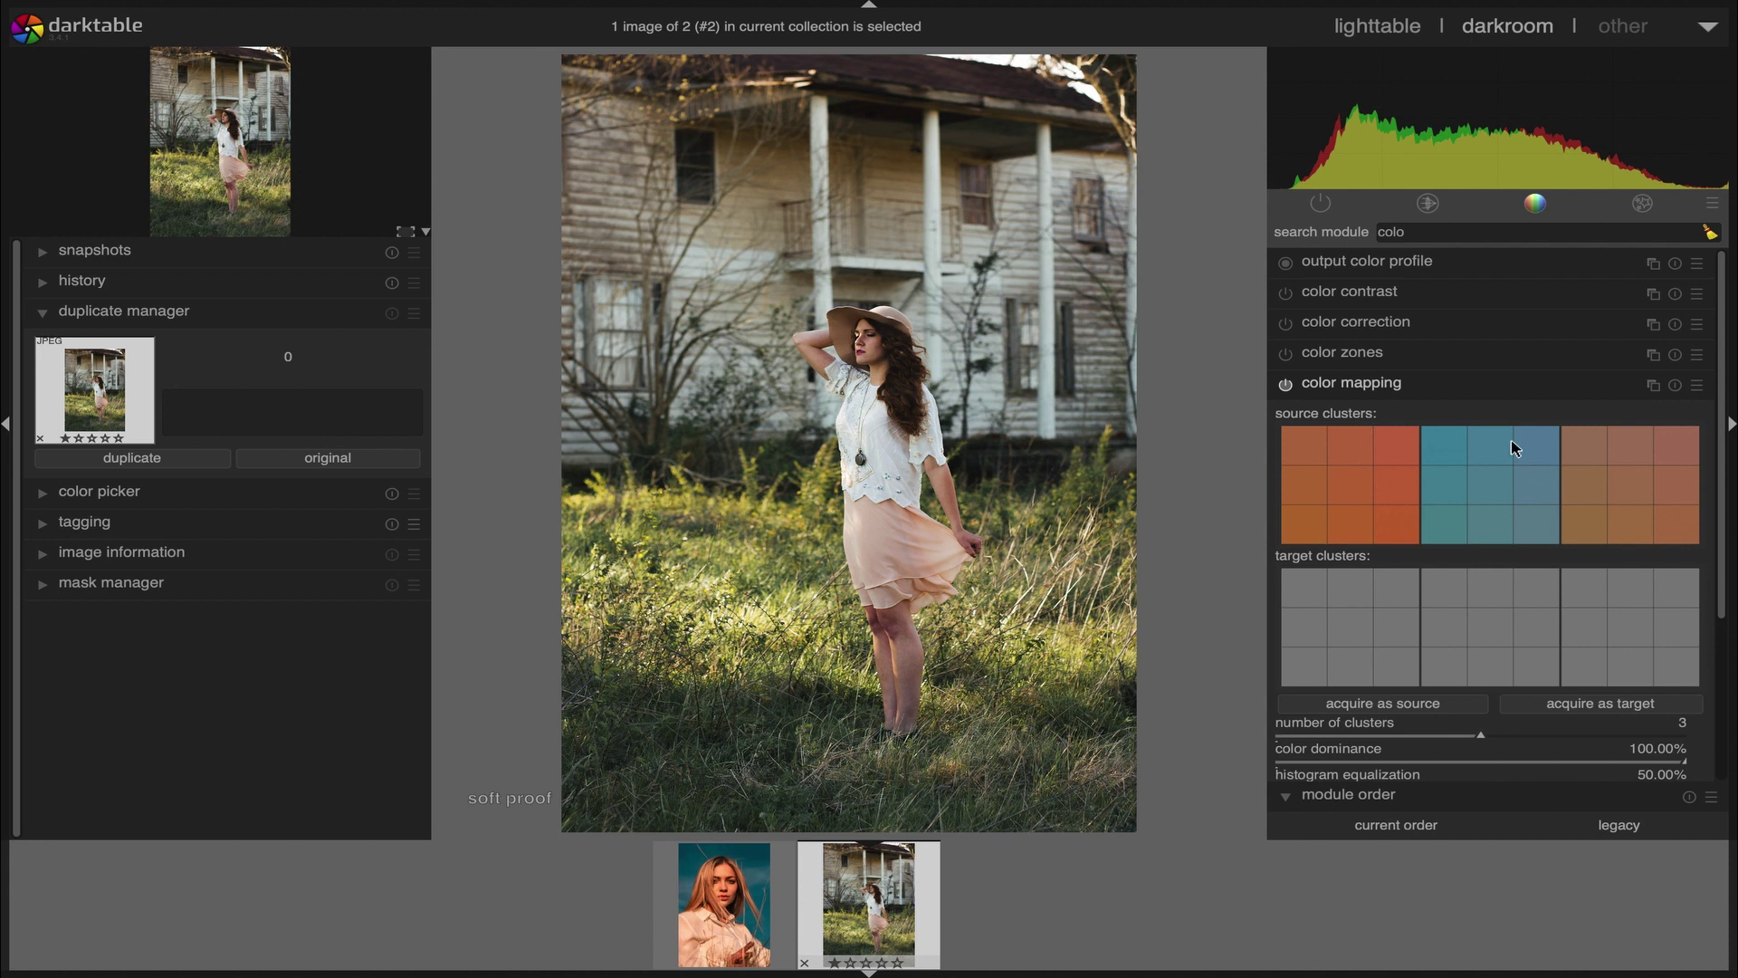
{"action": "left_click_drag", "start_coordinate": [1730, 422], "coordinate": [1734, 551]}
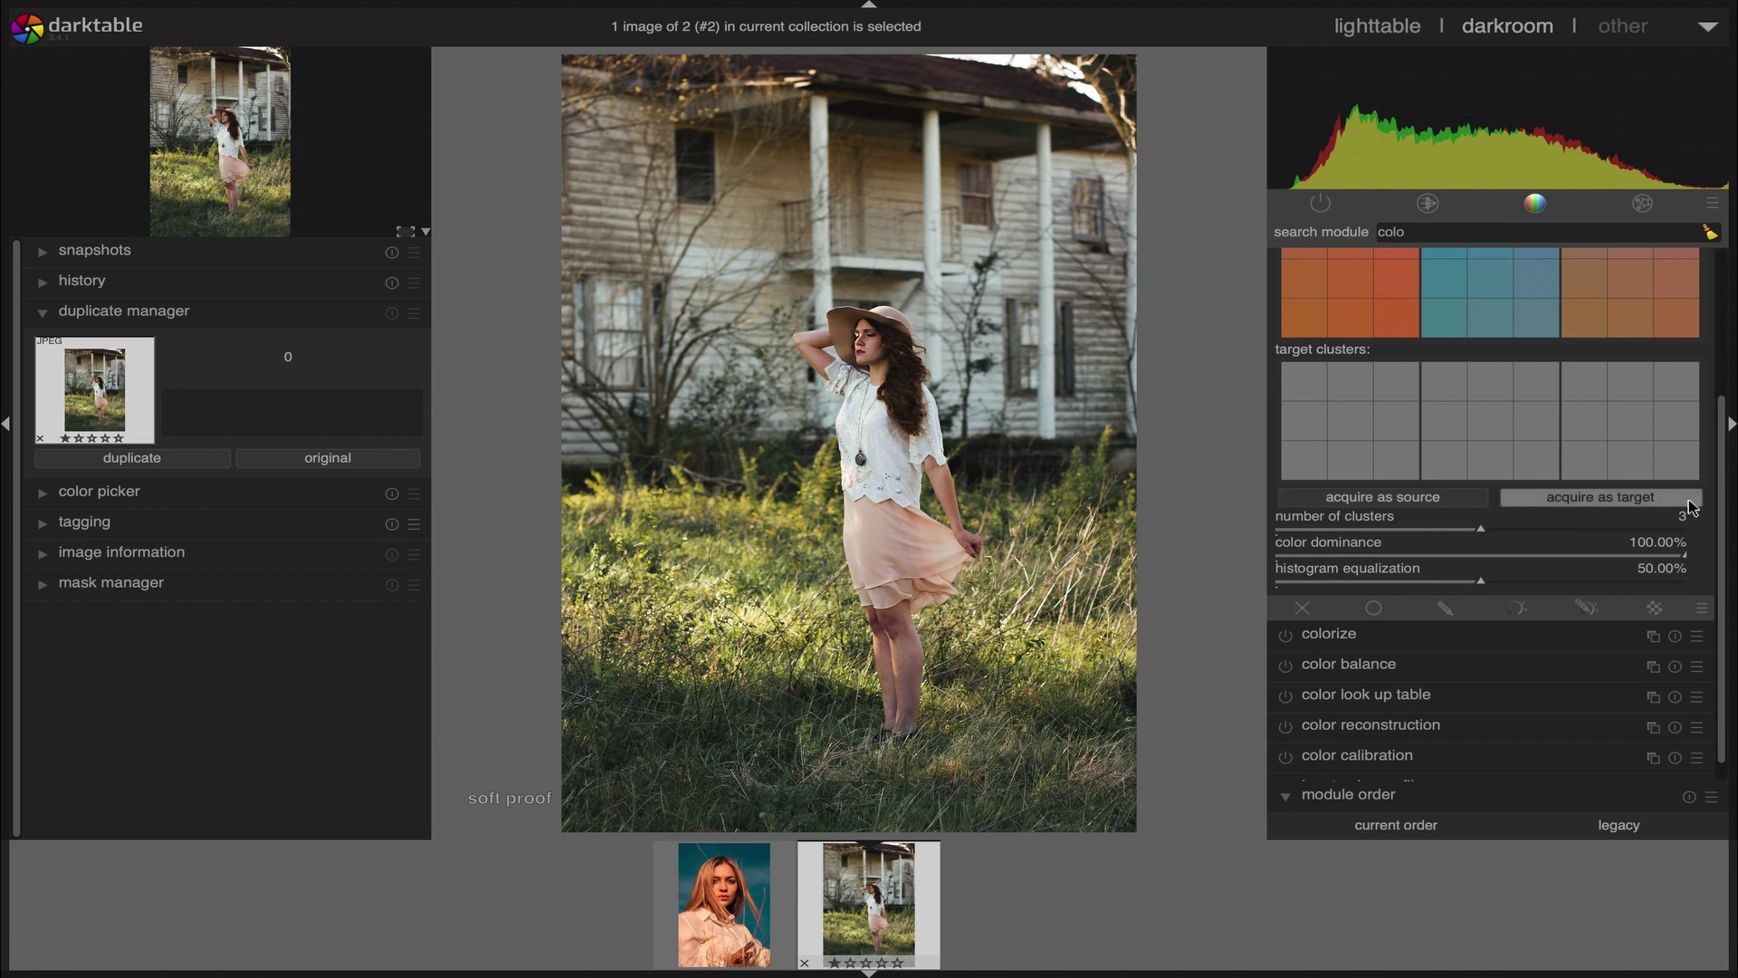
{"action": "left_click", "coordinate": [1603, 498]}
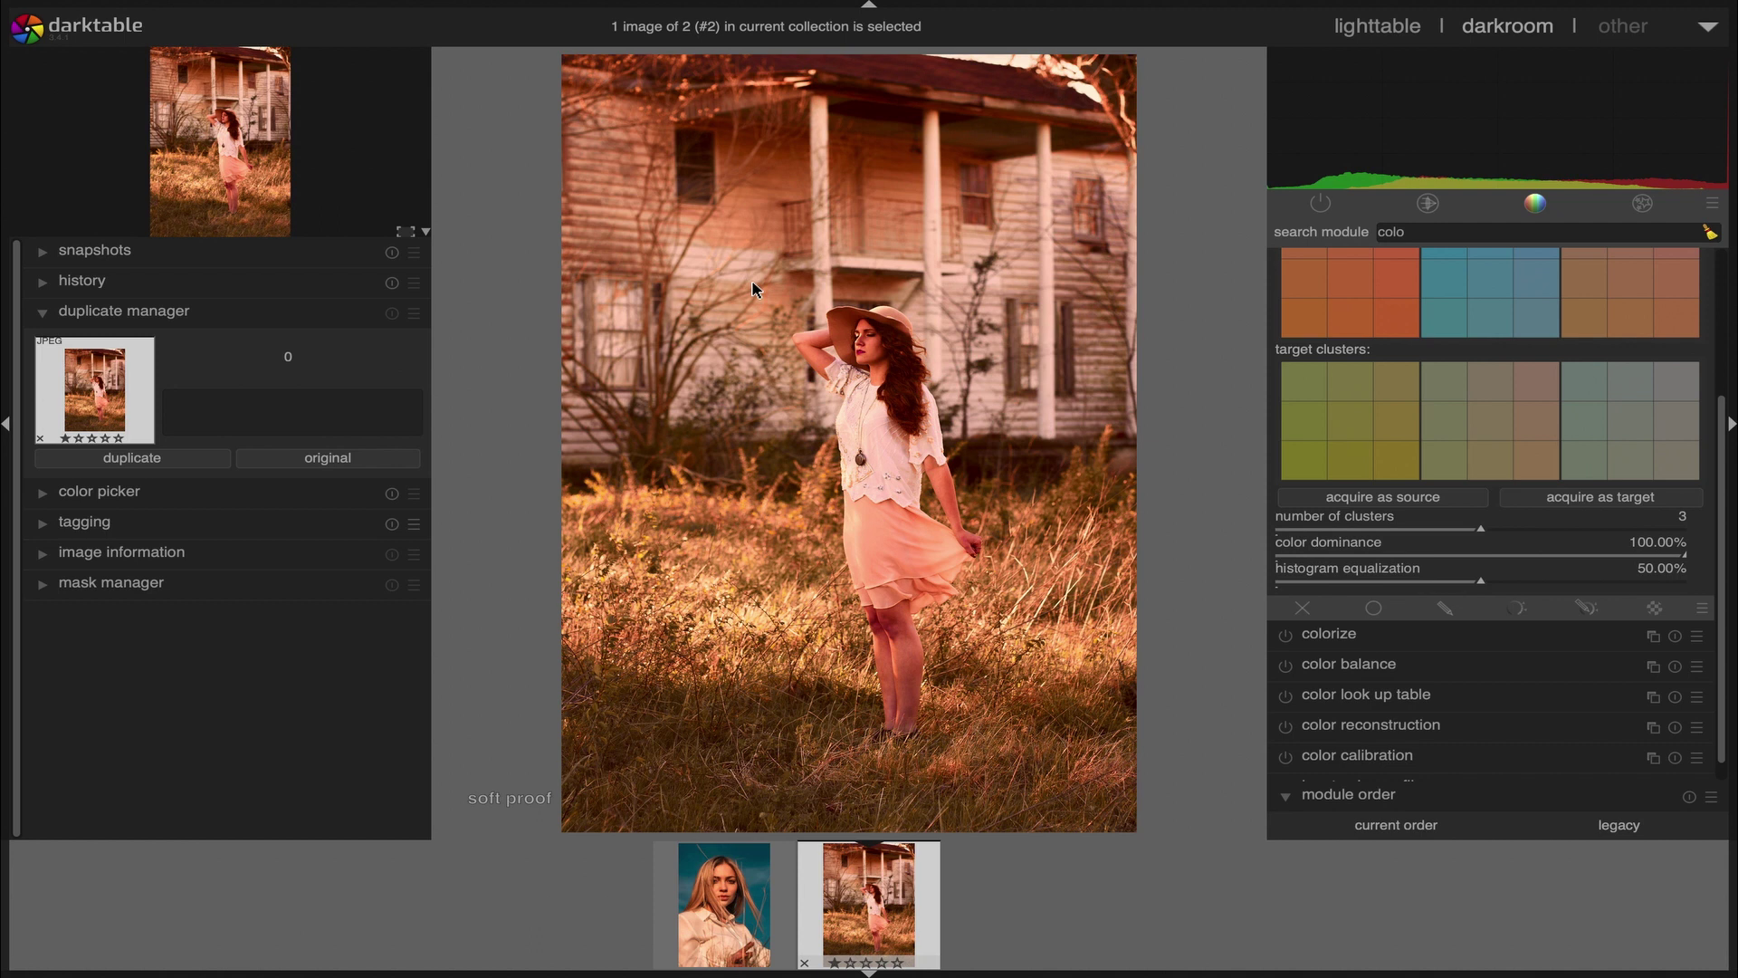
Compare the effect on/off, then set color dominance to 55.43% and histogram equalization to 35.78%
{"action": "left_click_drag", "start_coordinate": [1734, 450], "coordinate": [1722, 366]}
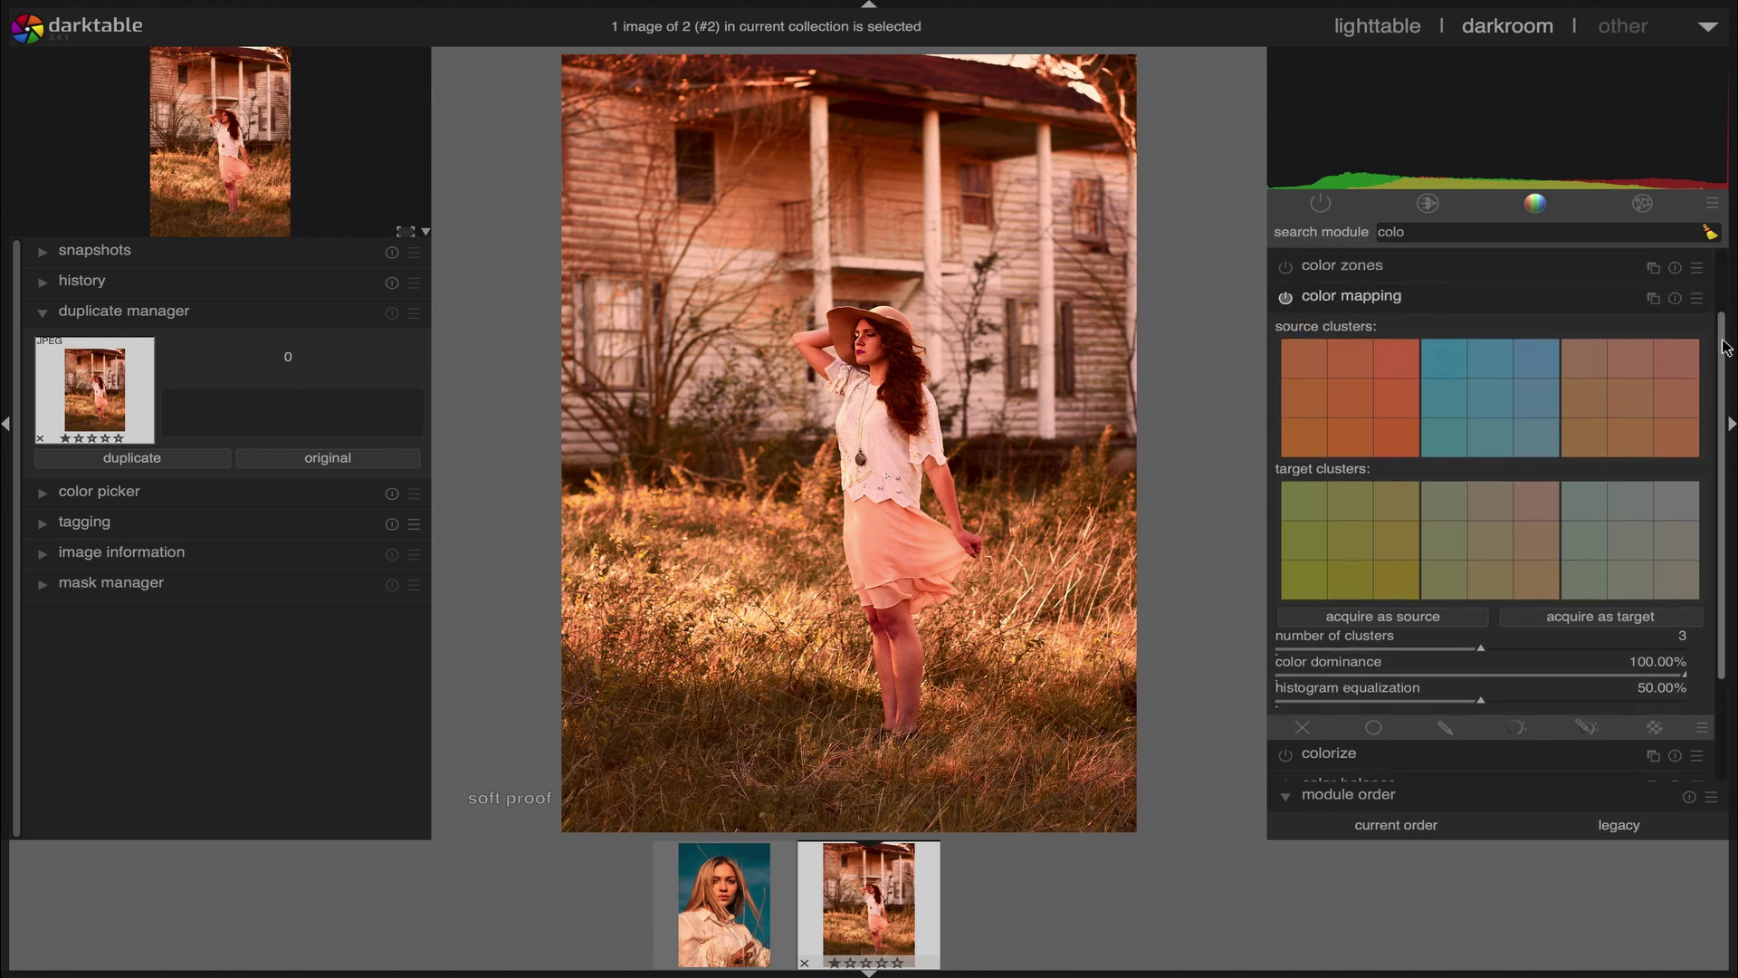
{"action": "left_click", "coordinate": [1286, 299]}
{"action": "left_click", "coordinate": [1286, 298]}
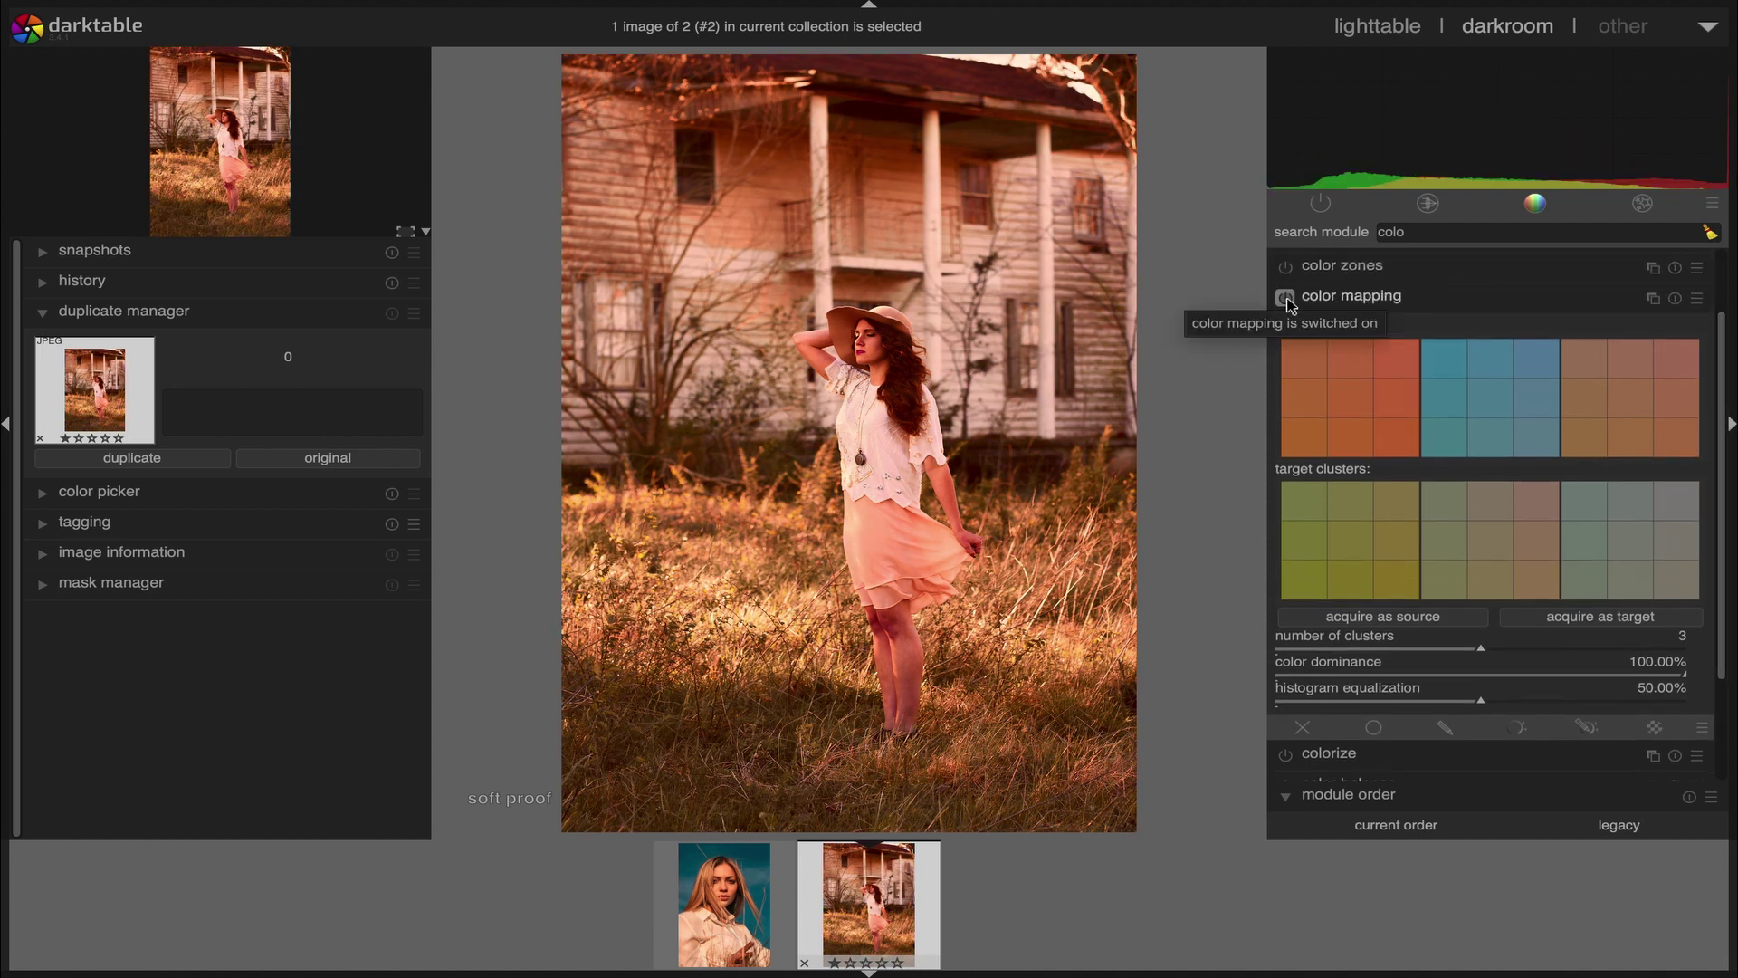
{"action": "left_click_drag", "start_coordinate": [1732, 399], "coordinate": [1734, 498]}
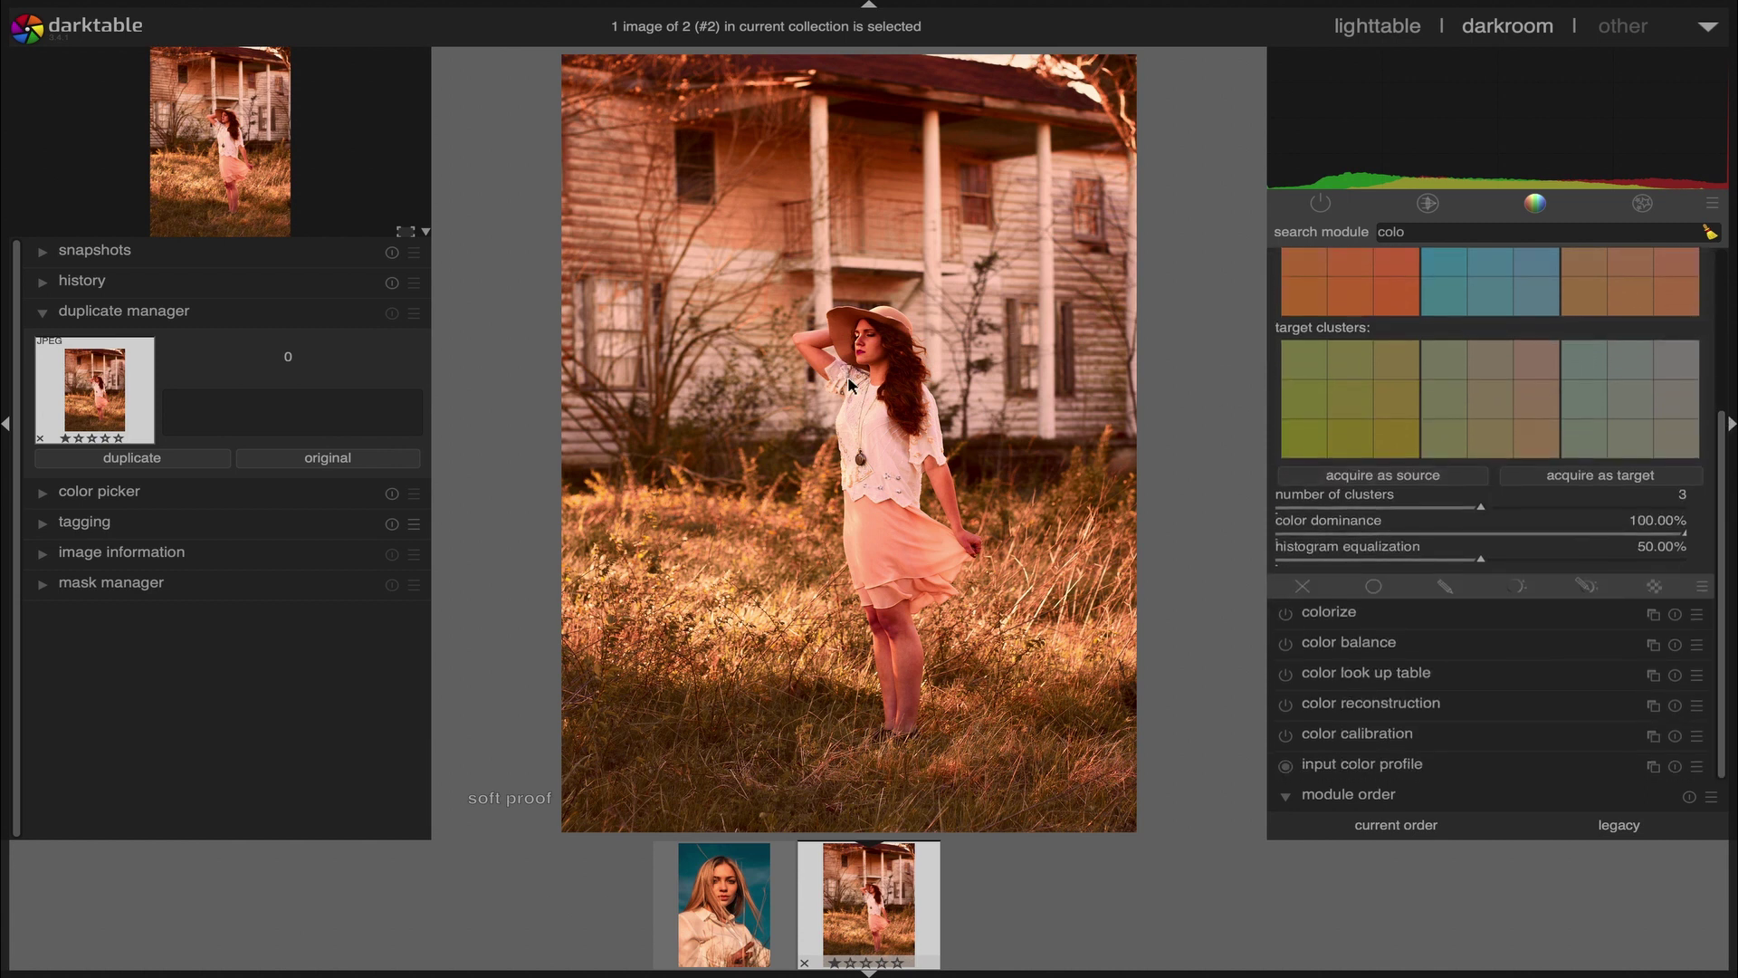
{"action": "left_click_drag", "start_coordinate": [1483, 566], "coordinate": [1413, 565]}
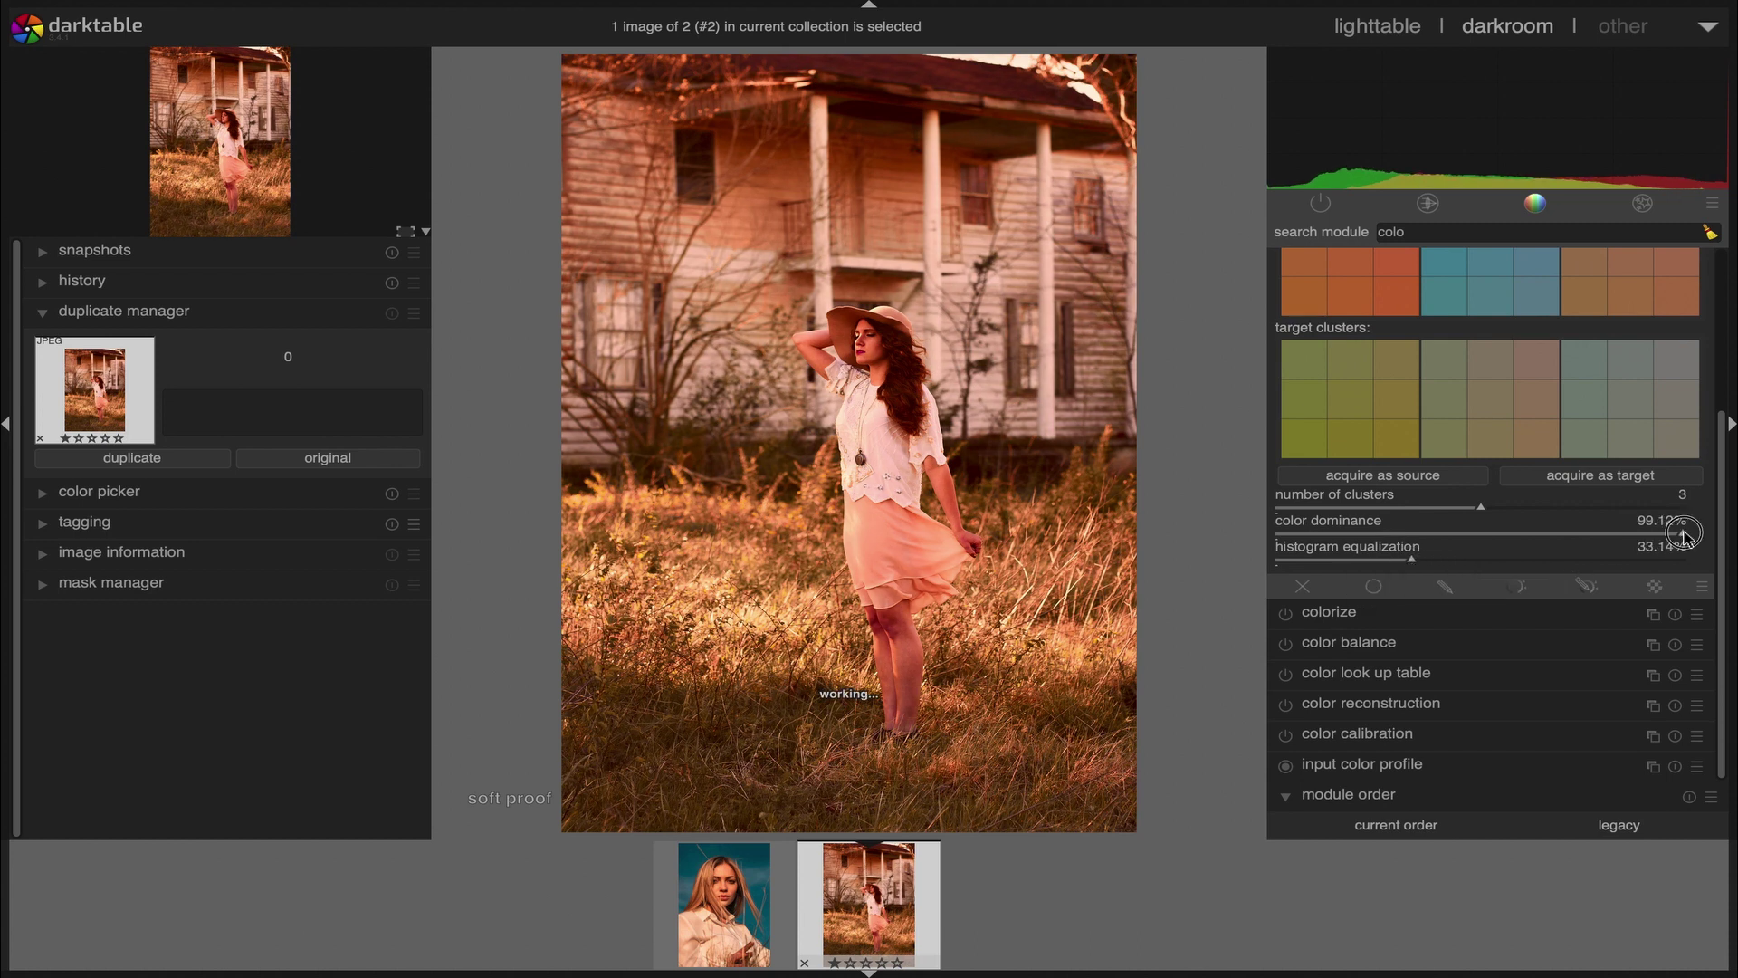
{"action": "left_click_drag", "start_coordinate": [1685, 538], "coordinate": [1602, 543]}
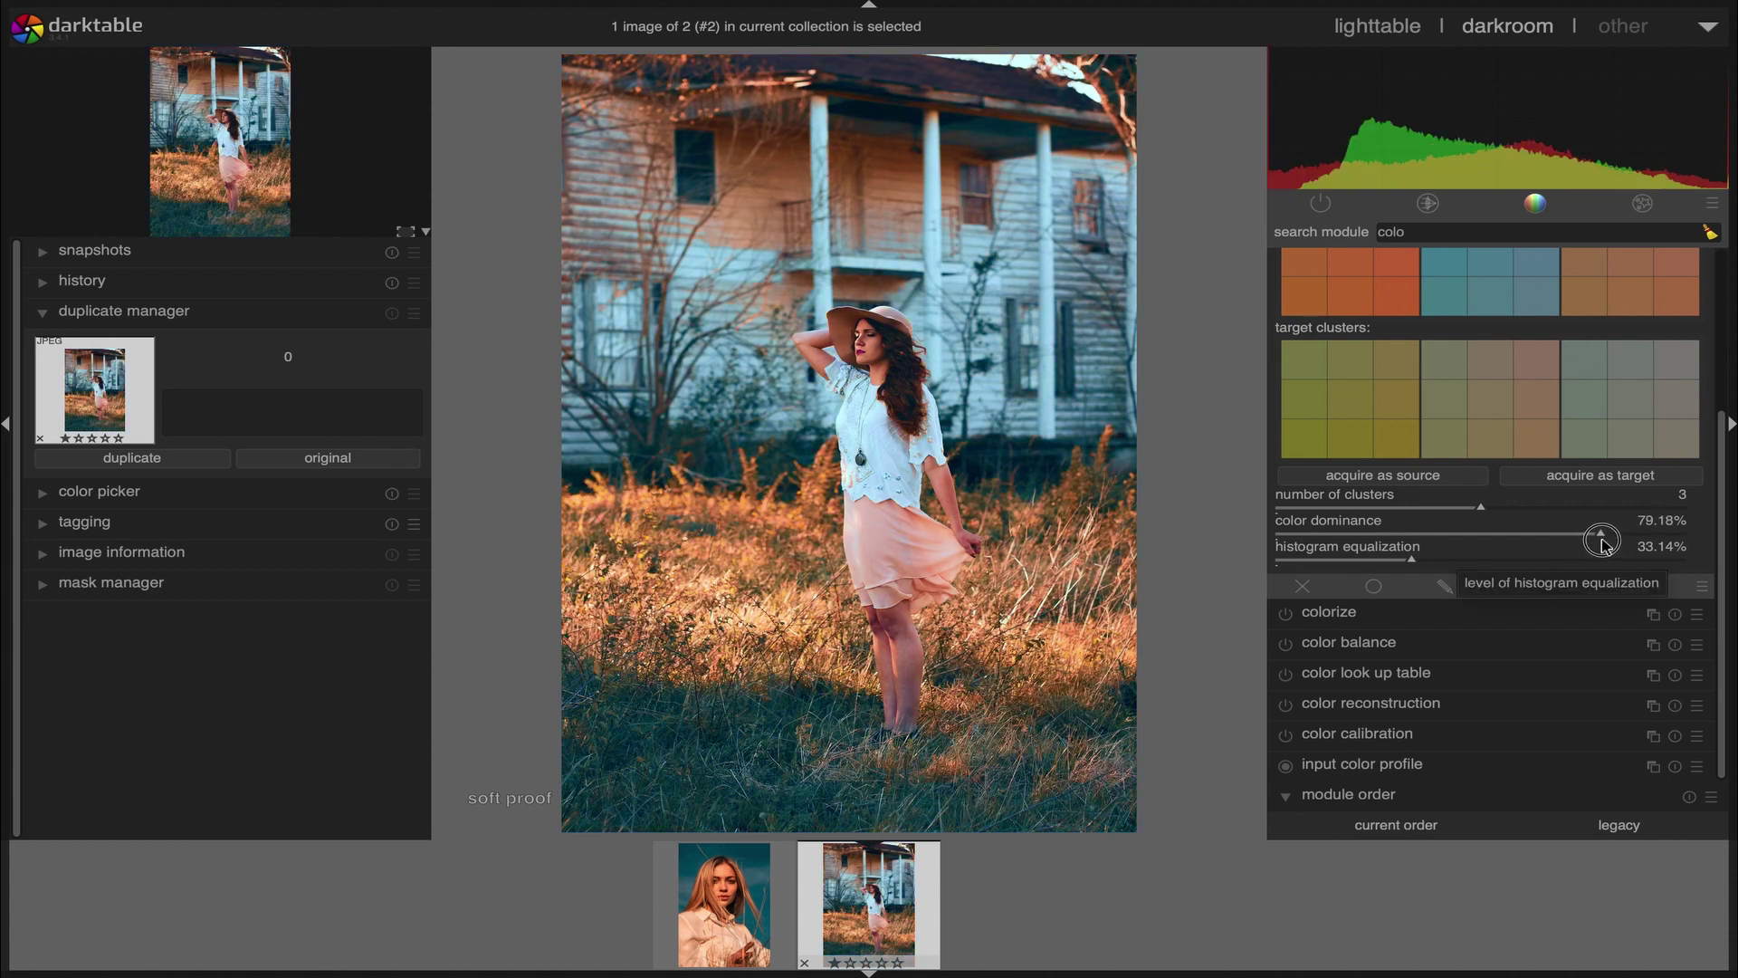
{"action": "mouse_move", "coordinate": [1602, 543]}
{"action": "left_mouse_down"}
{"action": "mouse_move", "coordinate": [1449, 568]}
{"action": "mouse_move", "coordinate": [1513, 536]}
{"action": "mouse_move", "coordinate": [1427, 559]}
{"action": "left_mouse_up"}
{"action": "left_click", "coordinate": [1564, 554]}
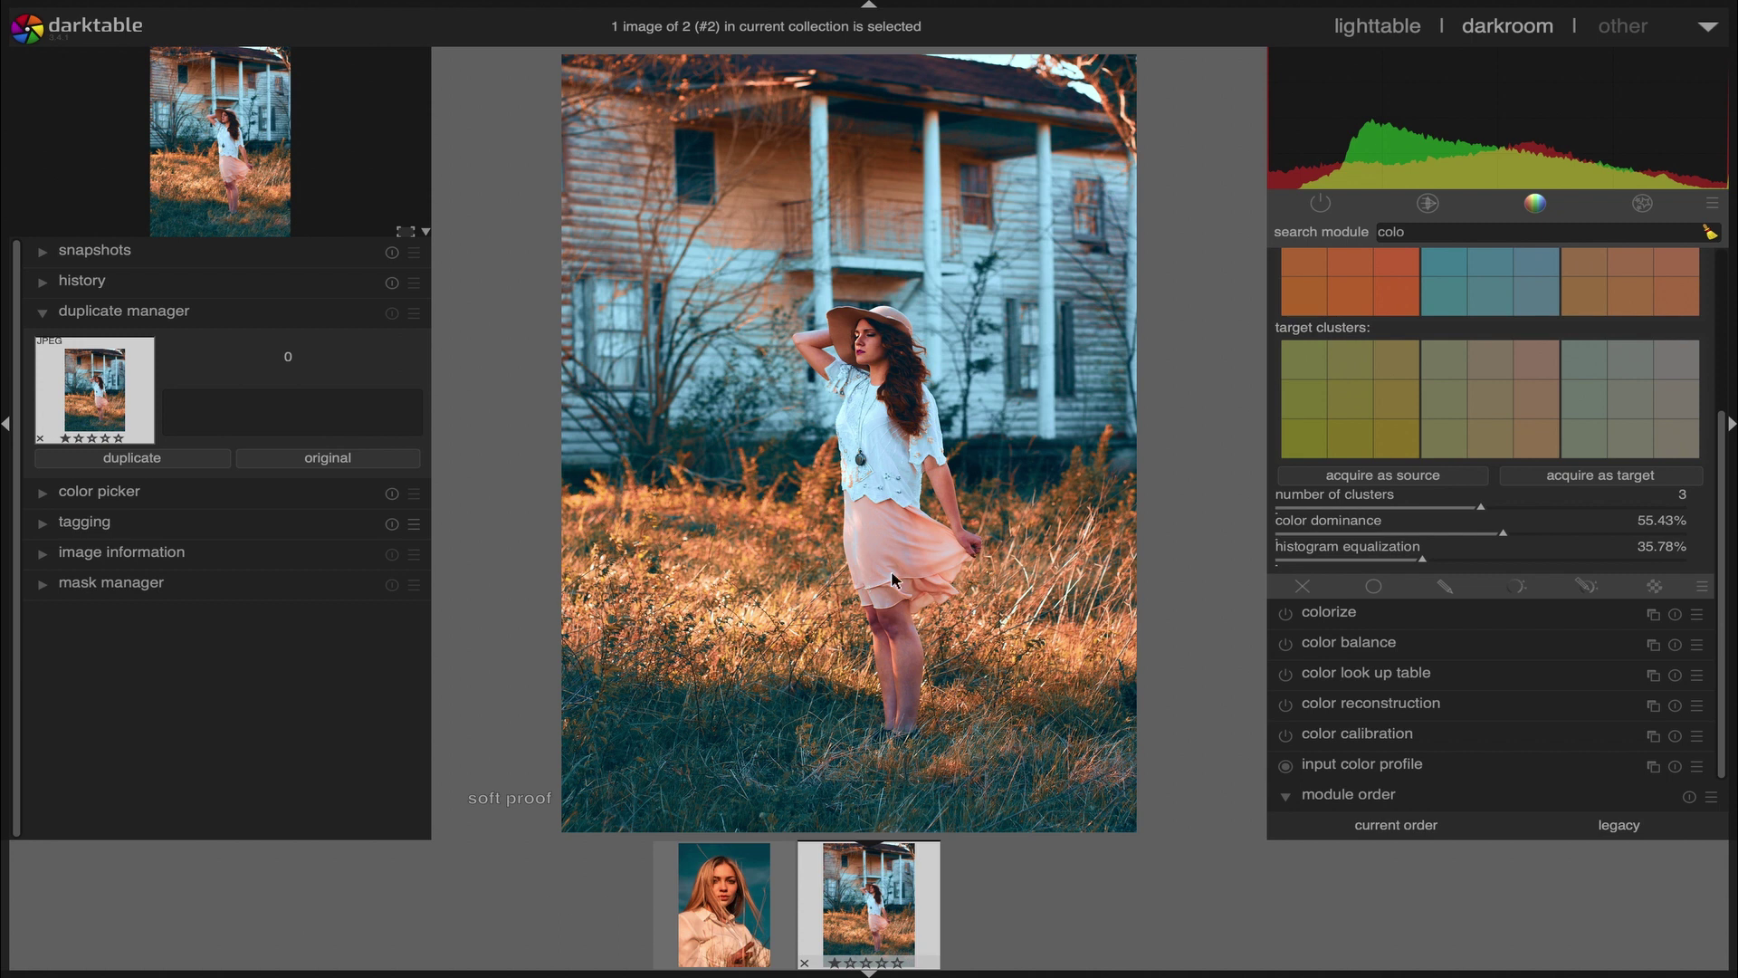
Add a gradient drawn mask to color mapping, rotated and moved up to the woman's hat height
{"action": "left_click", "coordinate": [1585, 586]}
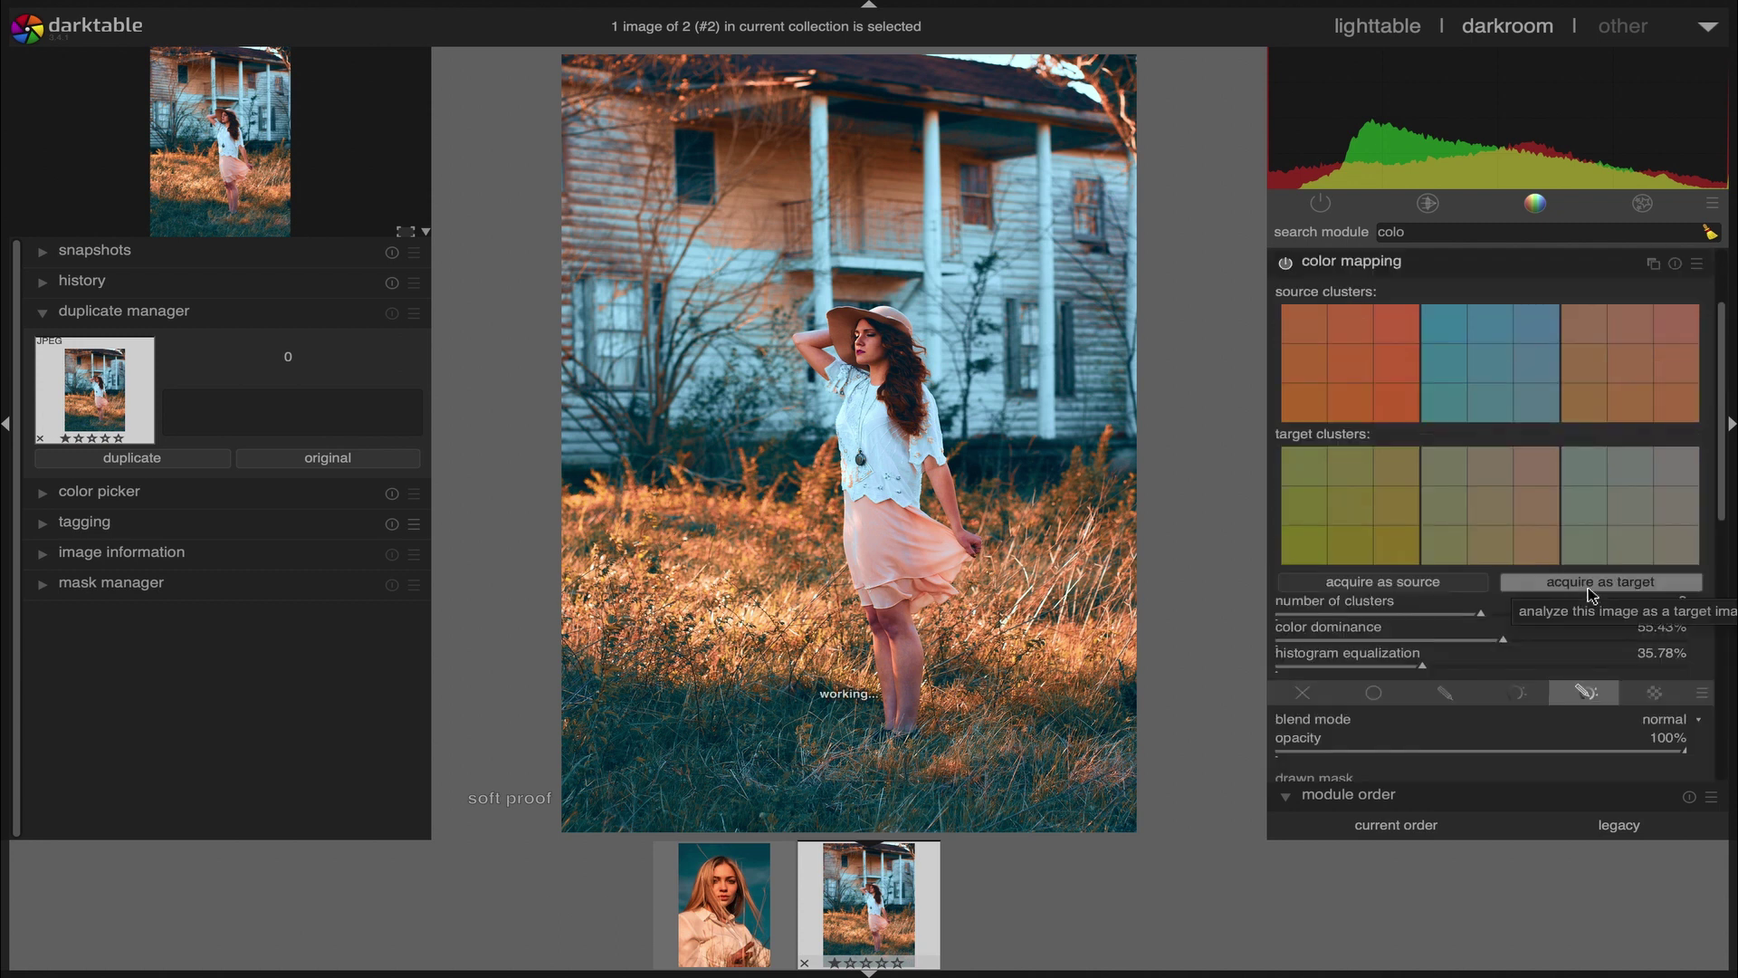
{"action": "left_click_drag", "start_coordinate": [1720, 450], "coordinate": [1707, 559]}
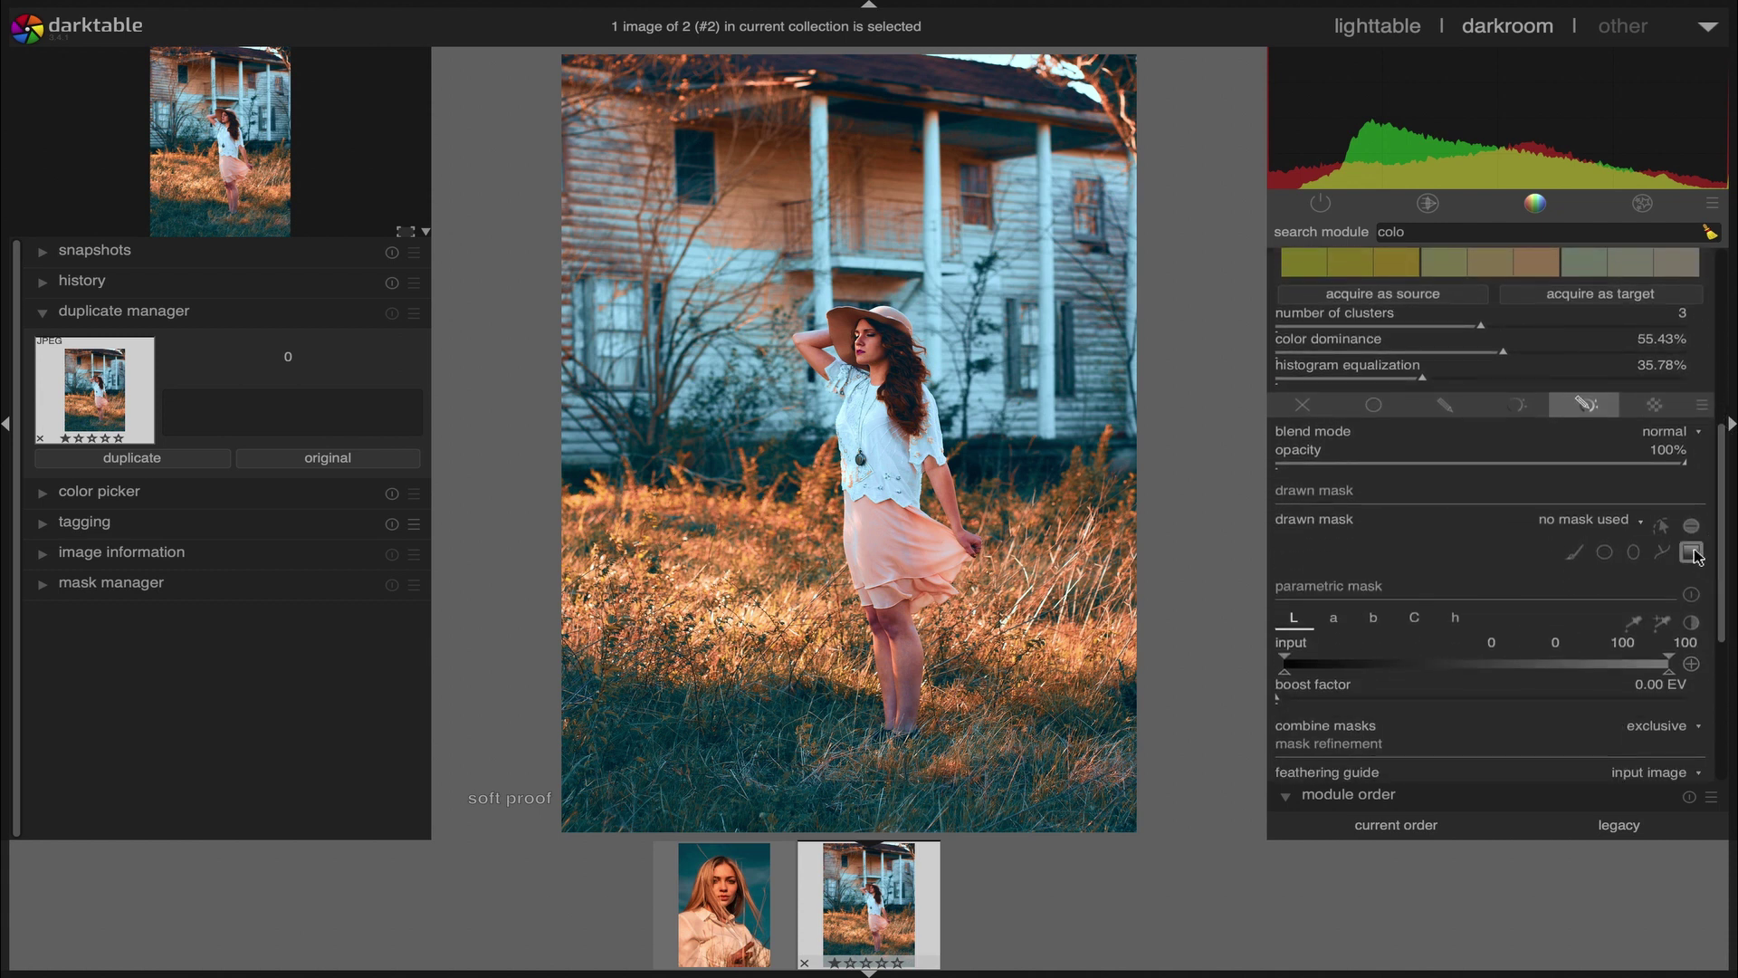
{"action": "left_click", "coordinate": [1693, 554]}
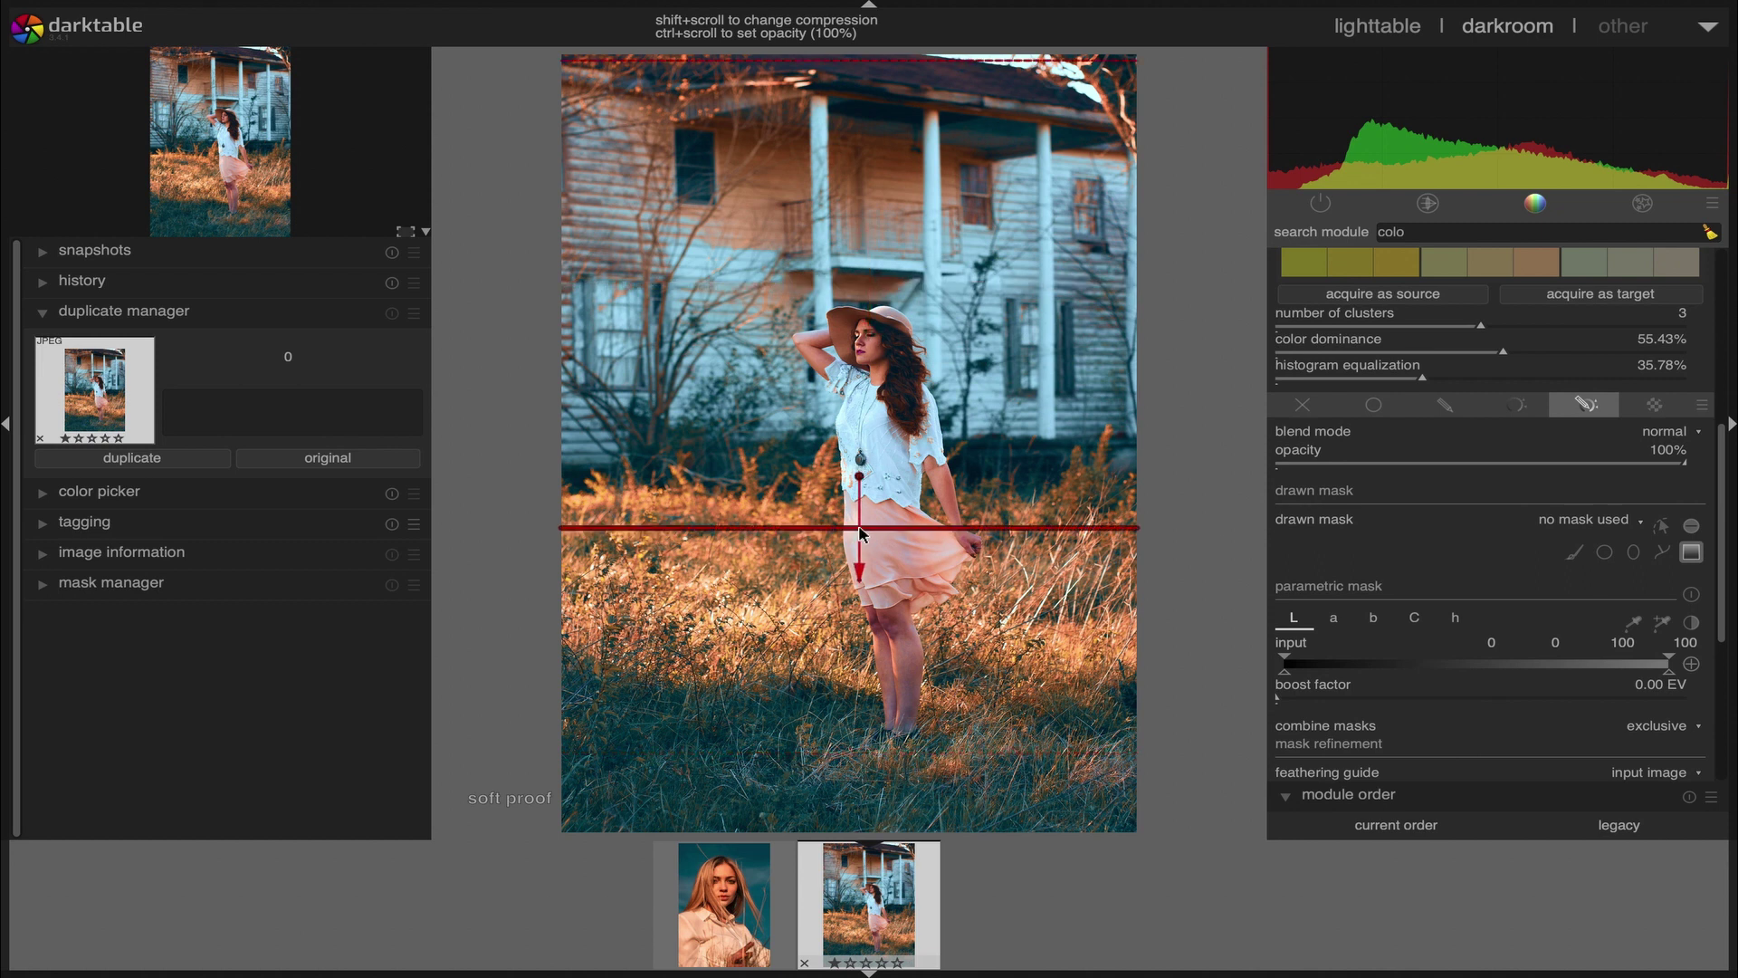
{"action": "left_click", "coordinate": [874, 431]}
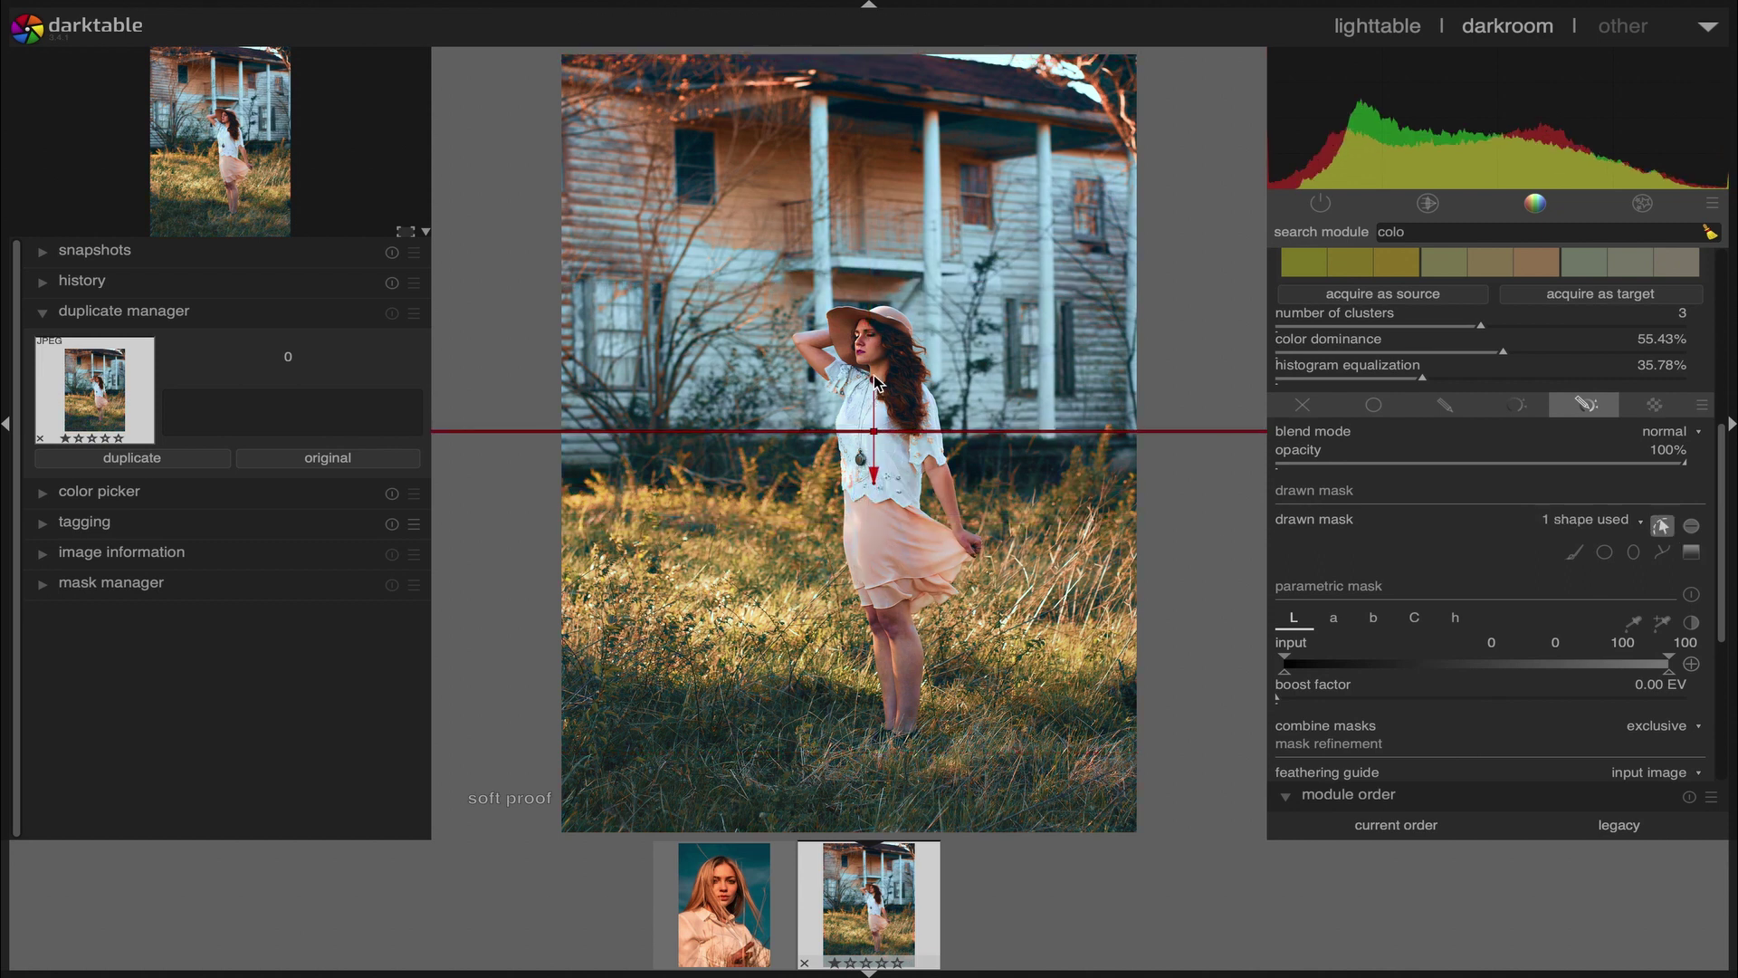
{"action": "left_click_drag", "start_coordinate": [874, 380], "coordinate": [877, 518]}
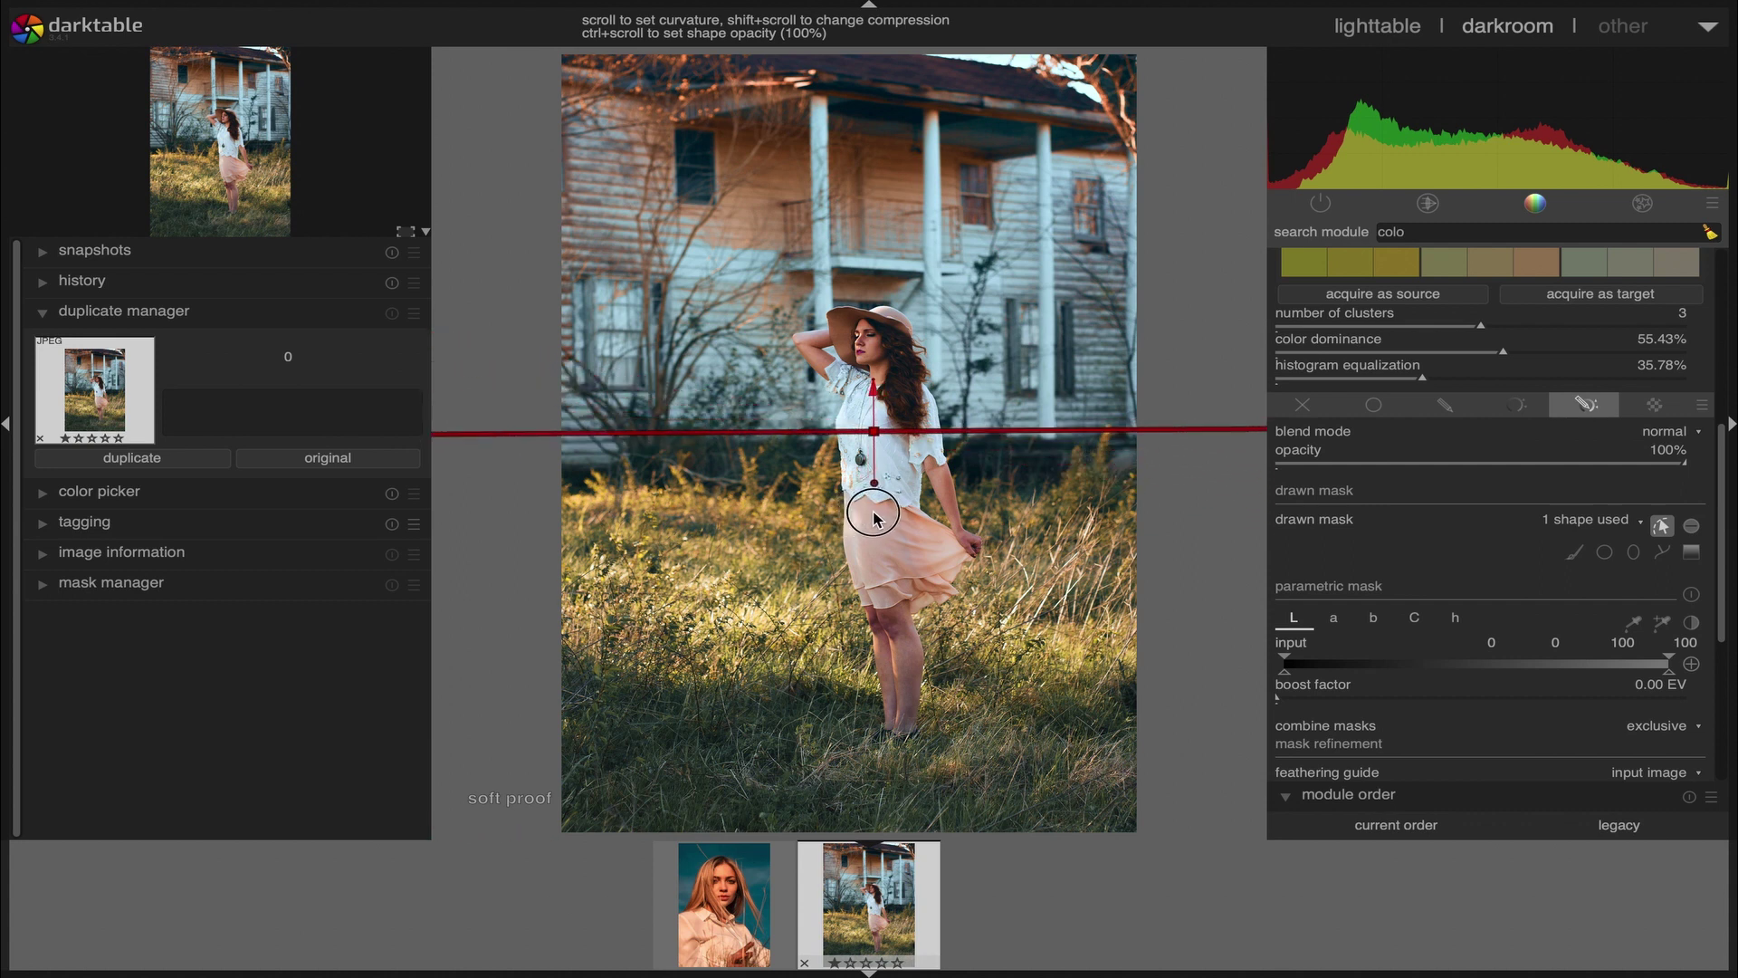
{"action": "left_click_drag", "start_coordinate": [874, 432], "coordinate": [862, 326]}
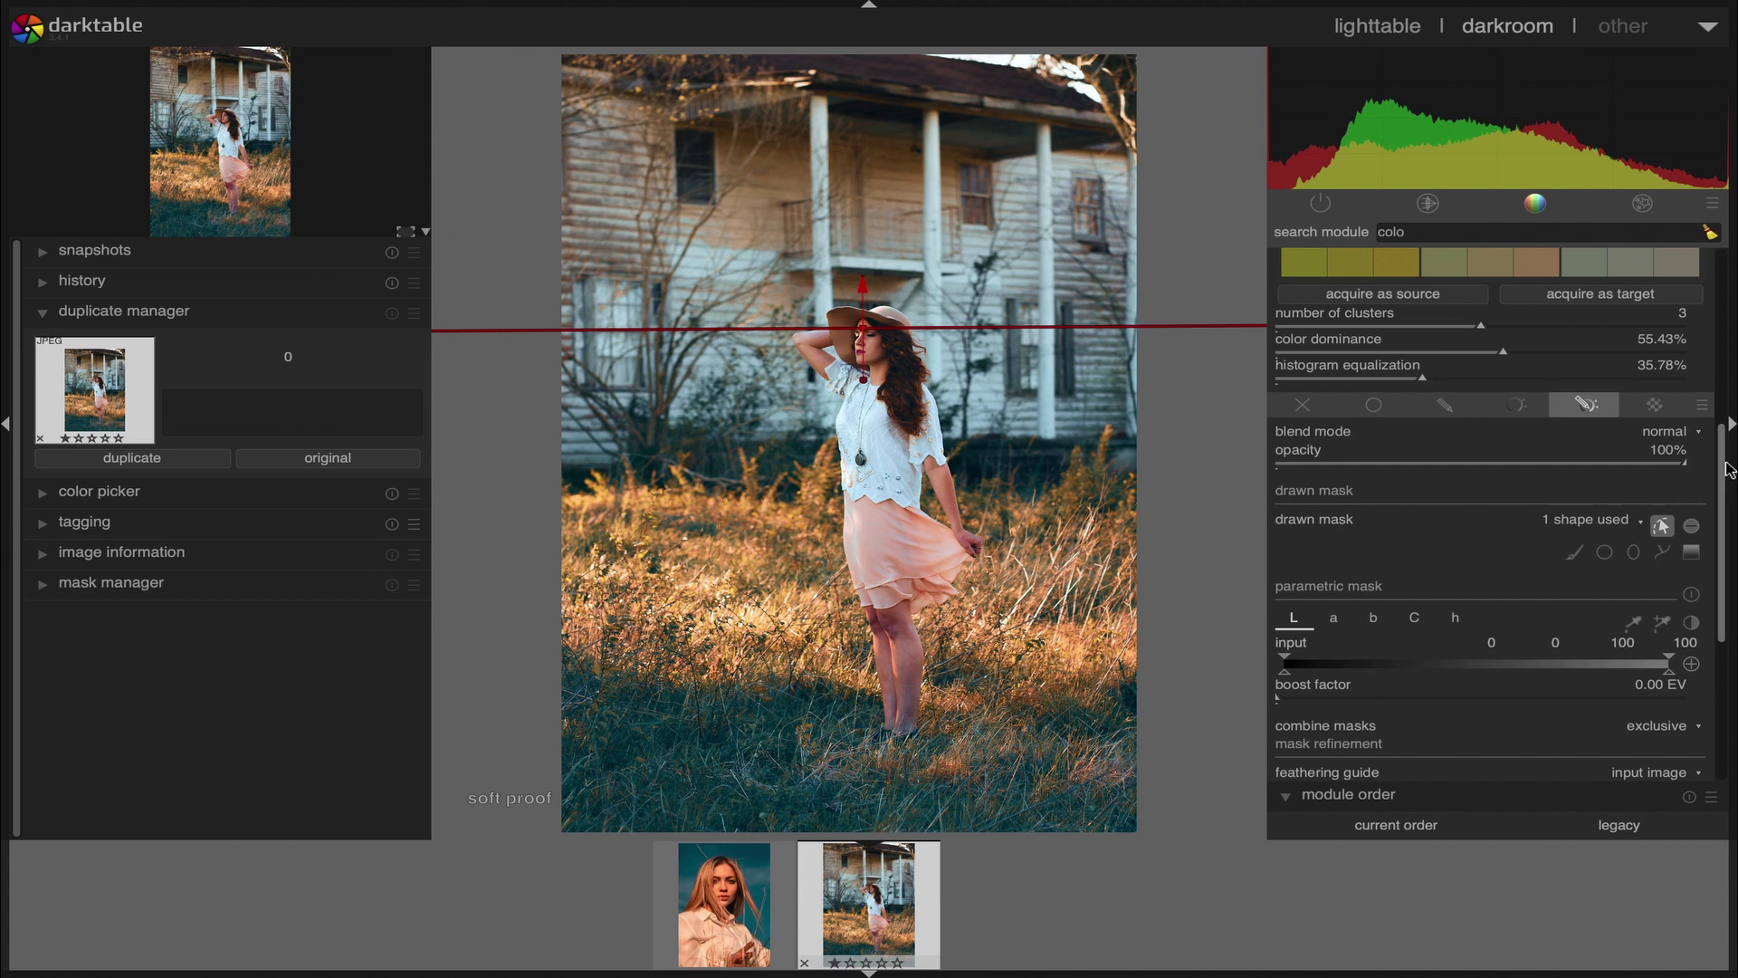
Raise the gradient line slightly, set 100% dominance and 50% equalization, and re-acquire the target
{"action": "scroll", "coordinate": [1719, 426], "scroll_direction": "up", "scroll_amount": 5}
{"action": "left_click_drag", "start_coordinate": [863, 334], "coordinate": [861, 317]}
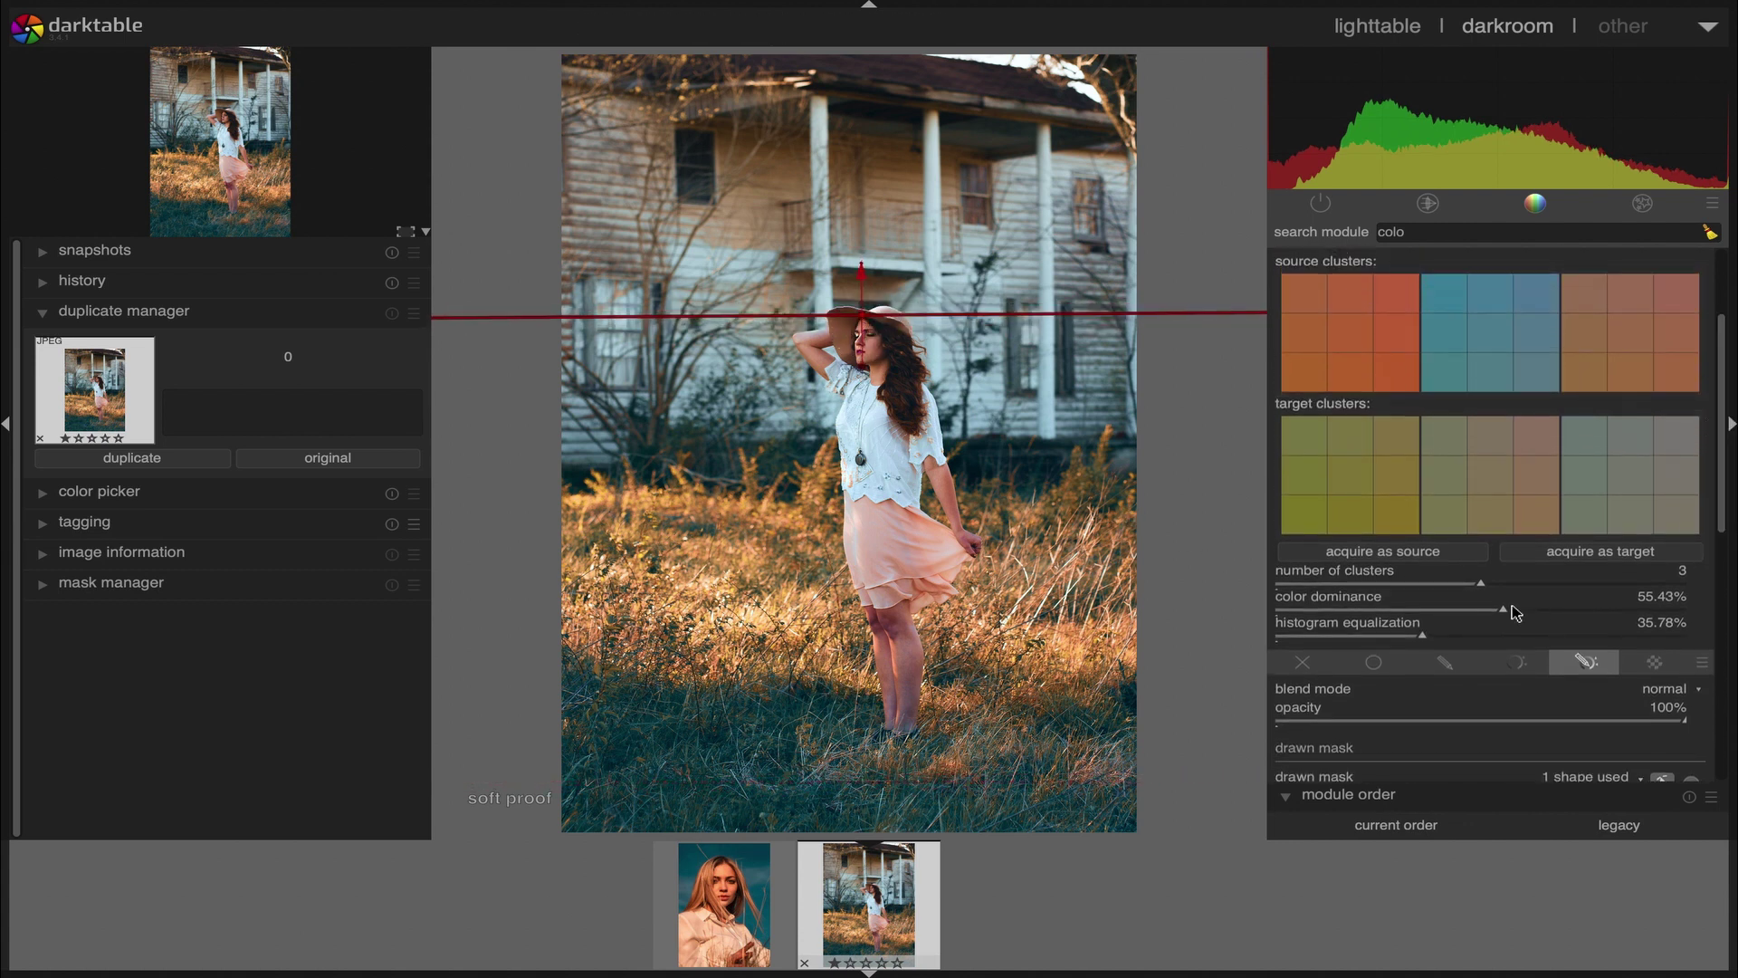
{"action": "left_click_drag", "start_coordinate": [1443, 637], "coordinate": [1555, 608]}
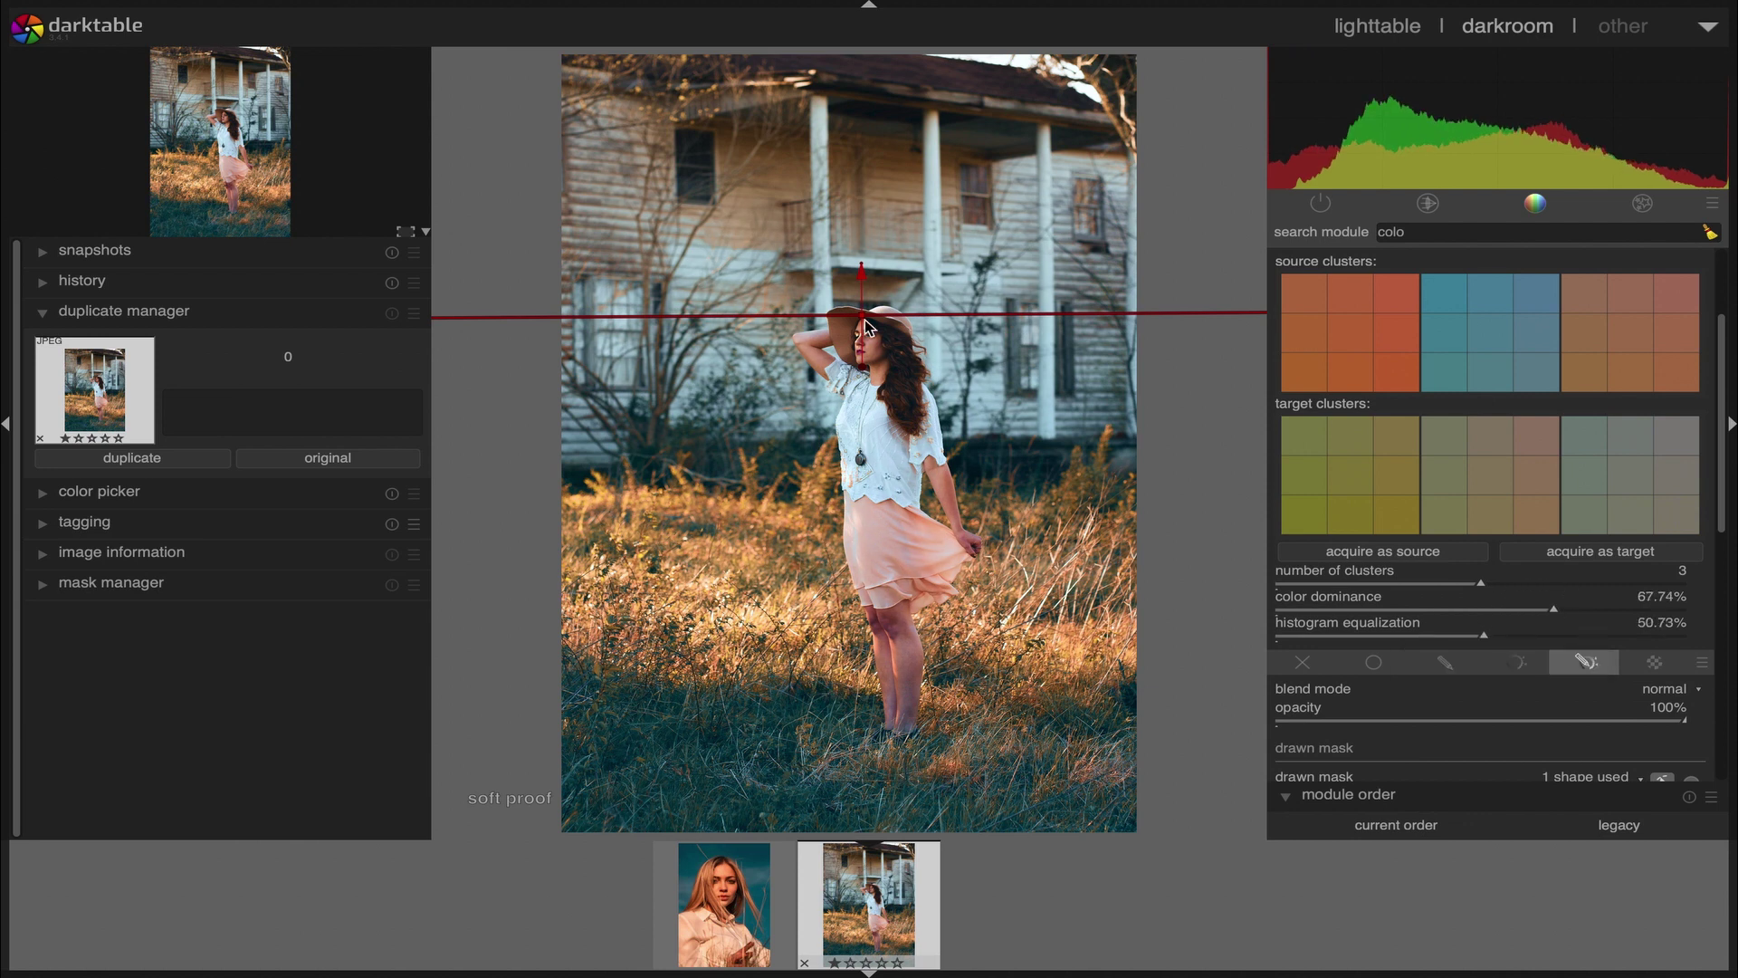
{"action": "left_click", "coordinate": [1605, 504]}
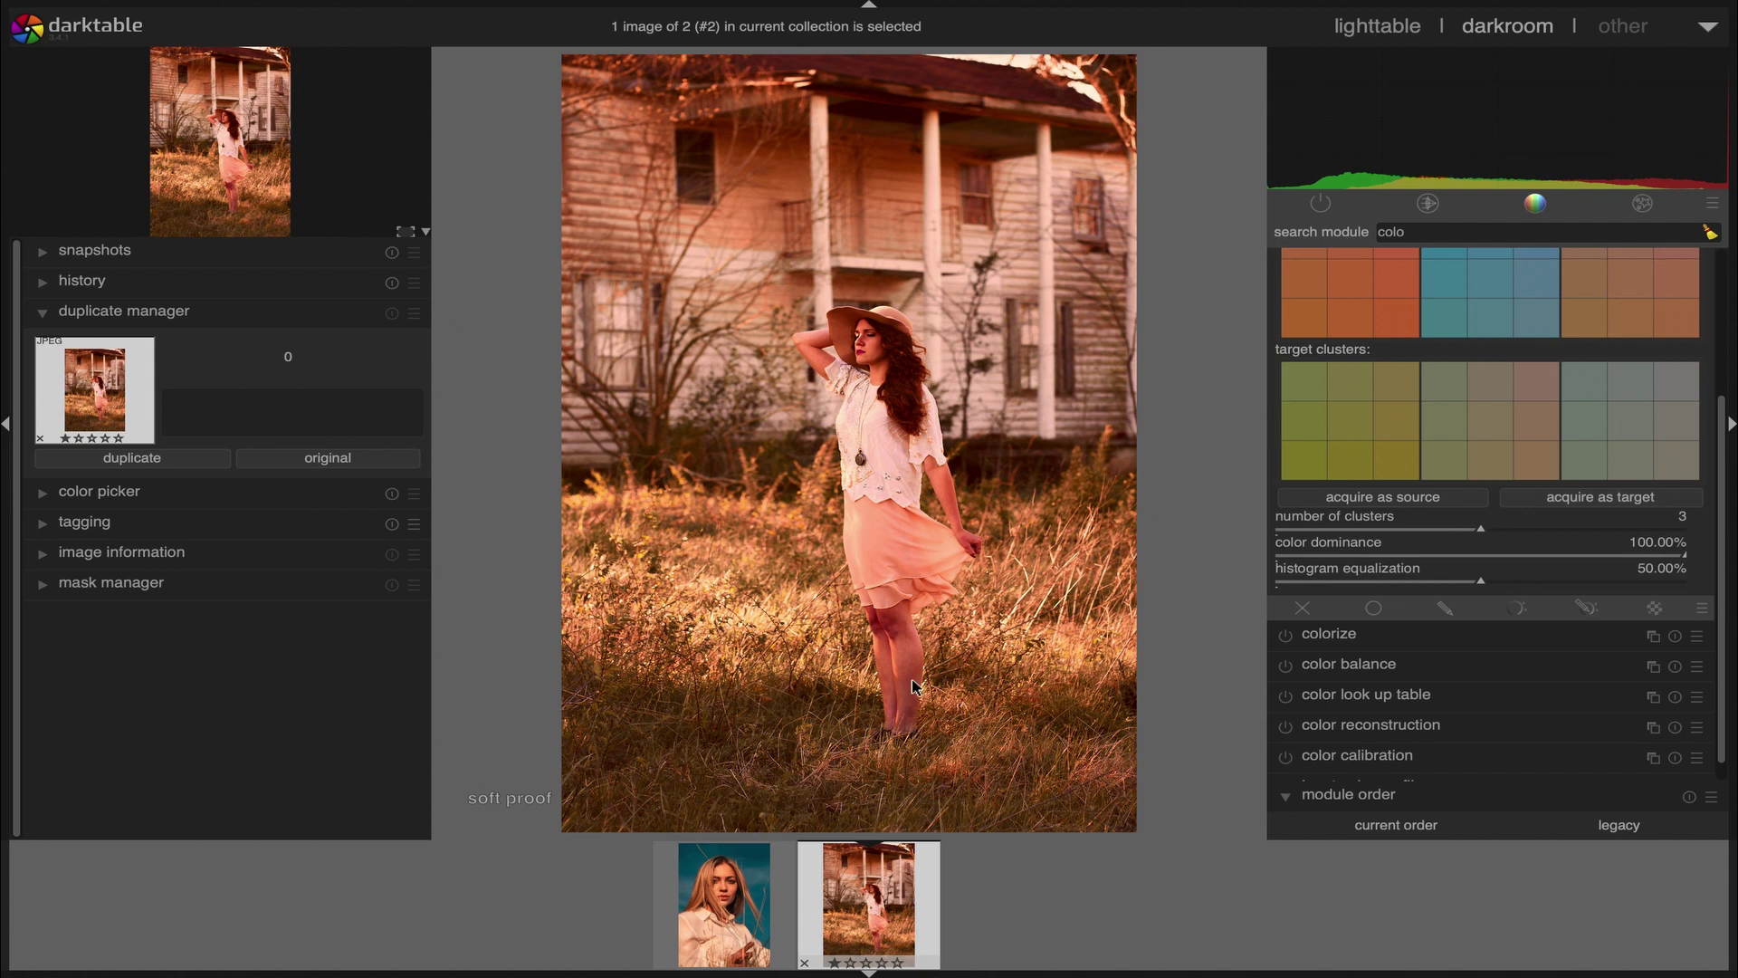